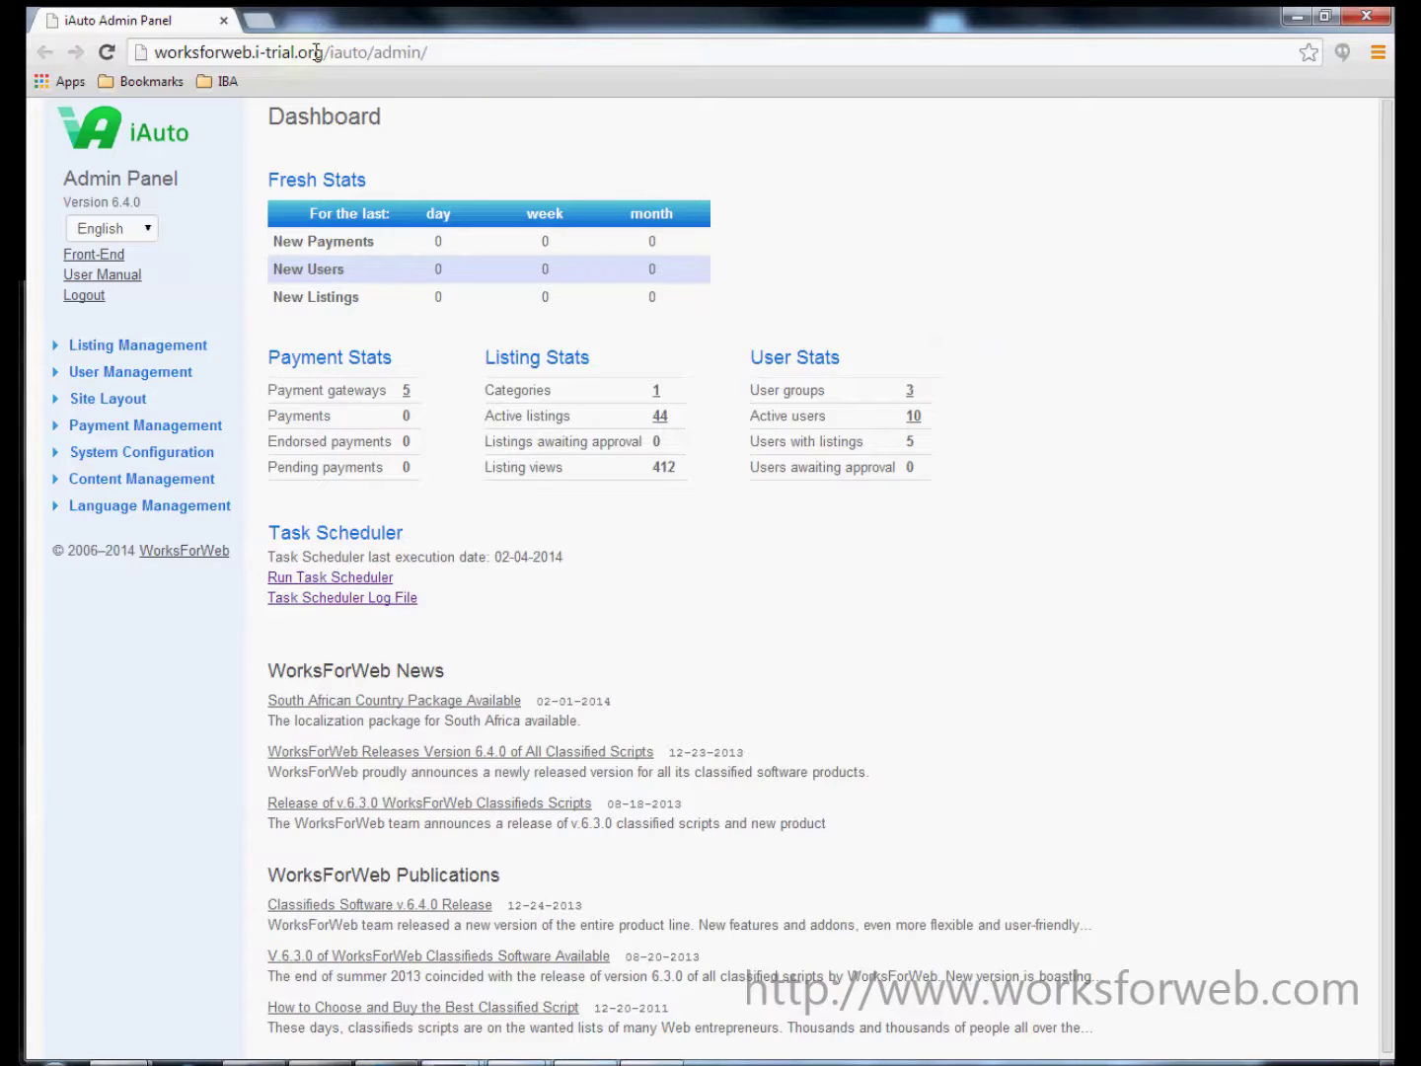
View the site's front-end and the Task Scheduler log file, returning to the admin dashboard after each
{"action": "left_click_drag", "start_coordinate": [329, 52], "coordinate": [155, 52]}
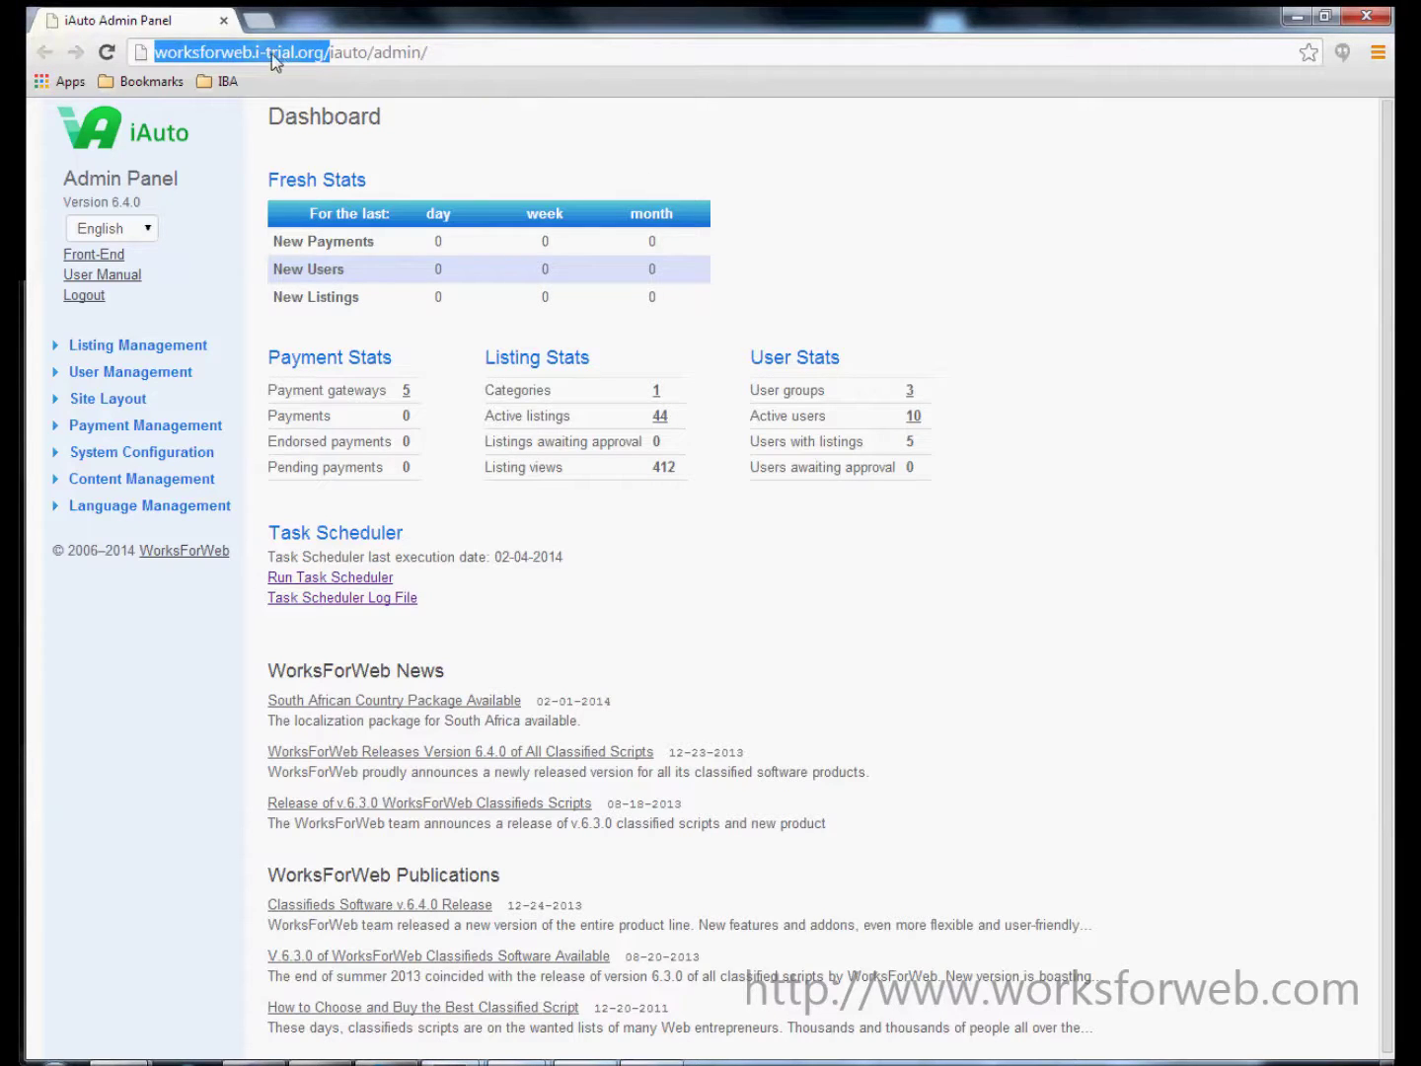
{"action": "left_click_drag", "start_coordinate": [374, 53], "coordinate": [482, 55]}
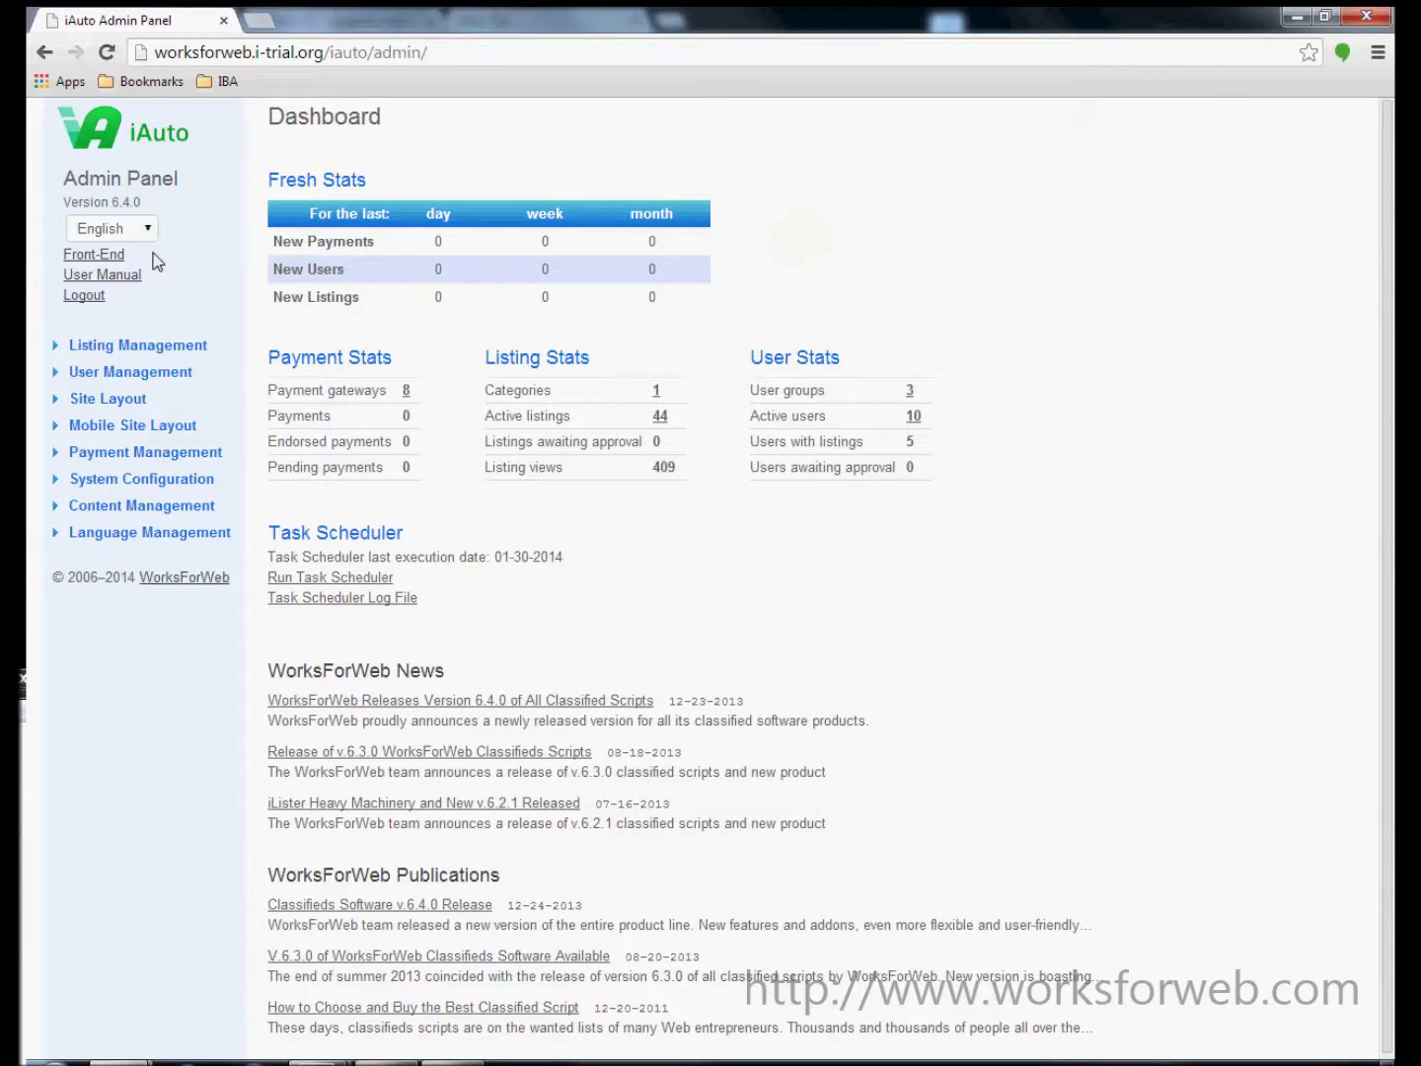
{"action": "left_click", "coordinate": [98, 258]}
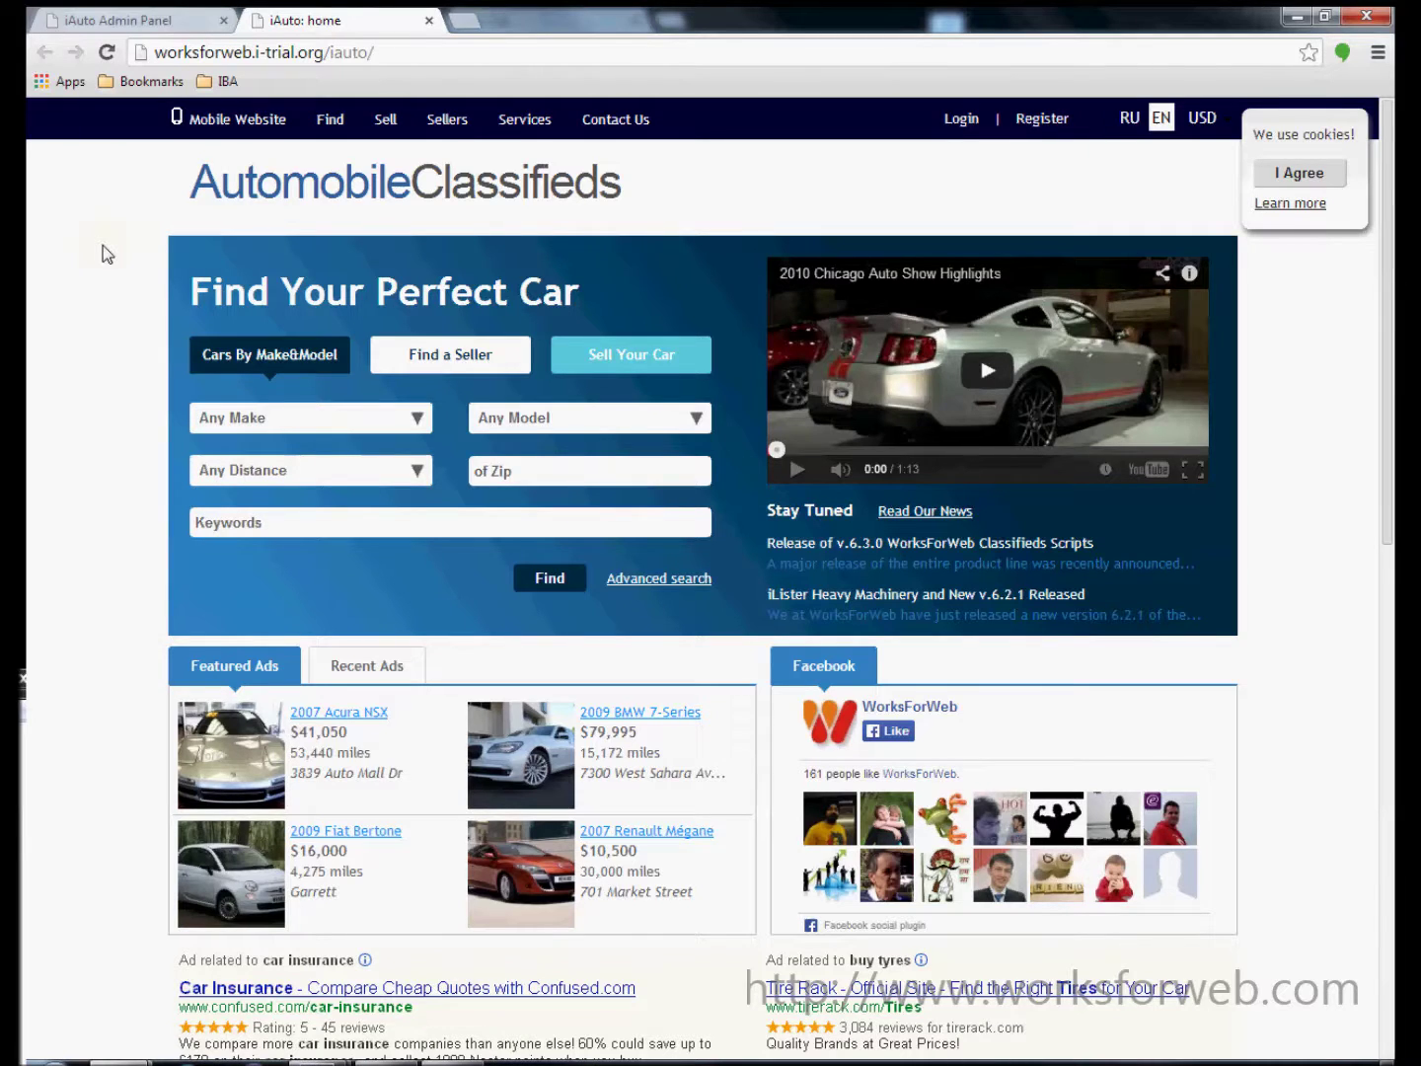
{"action": "left_click", "coordinate": [430, 20]}
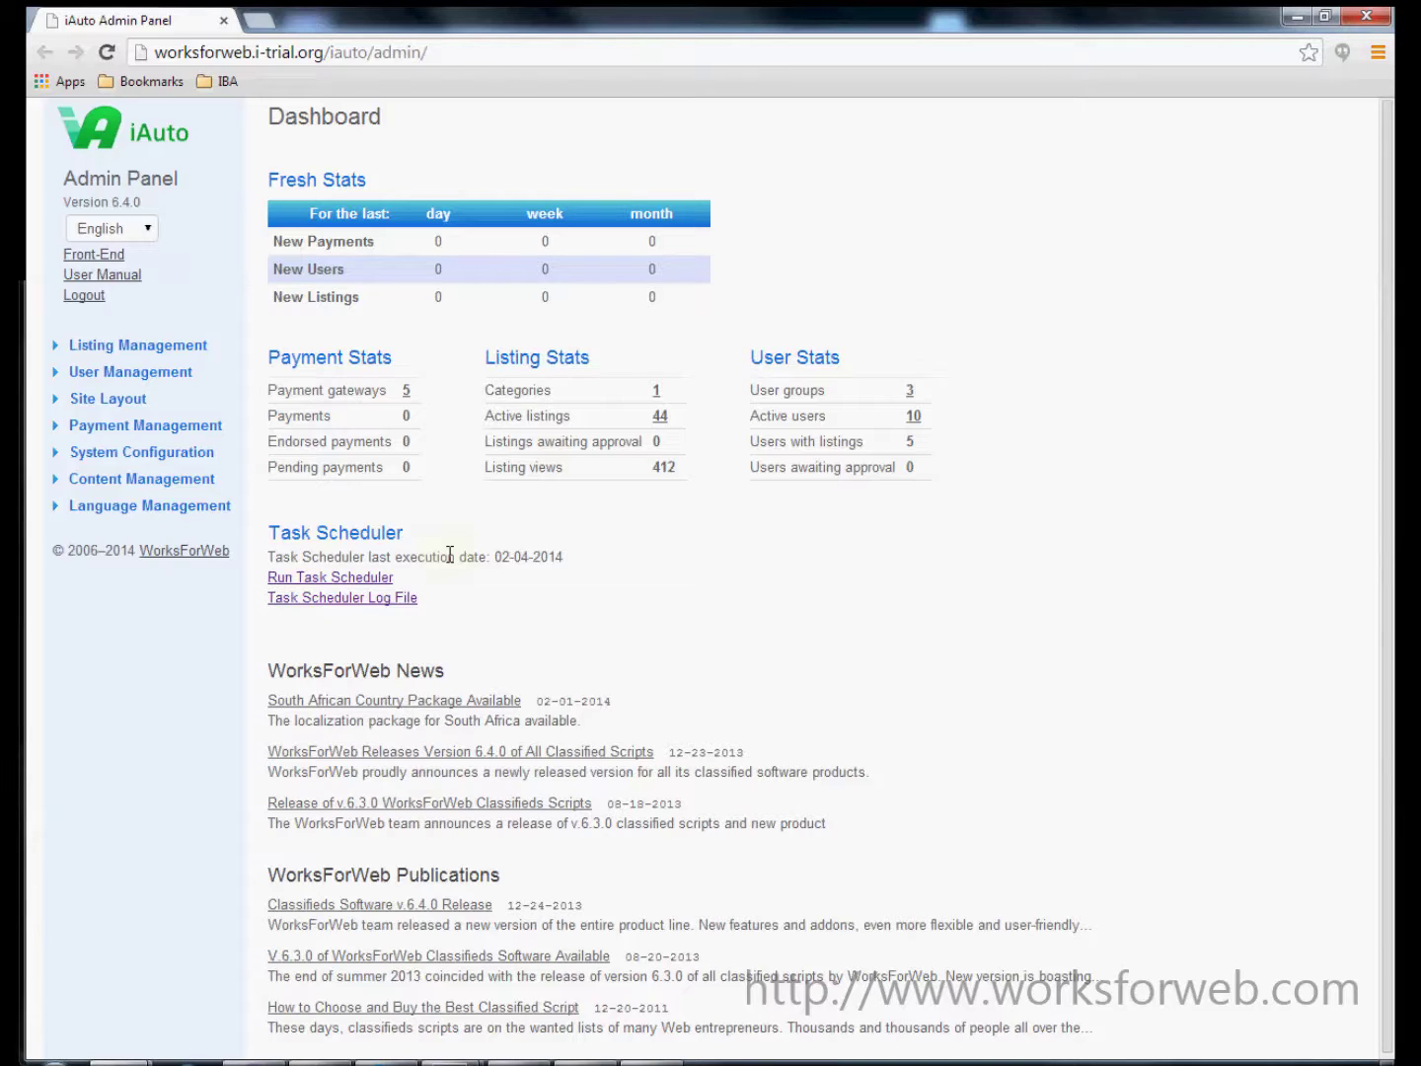
{"action": "left_click", "coordinate": [361, 591]}
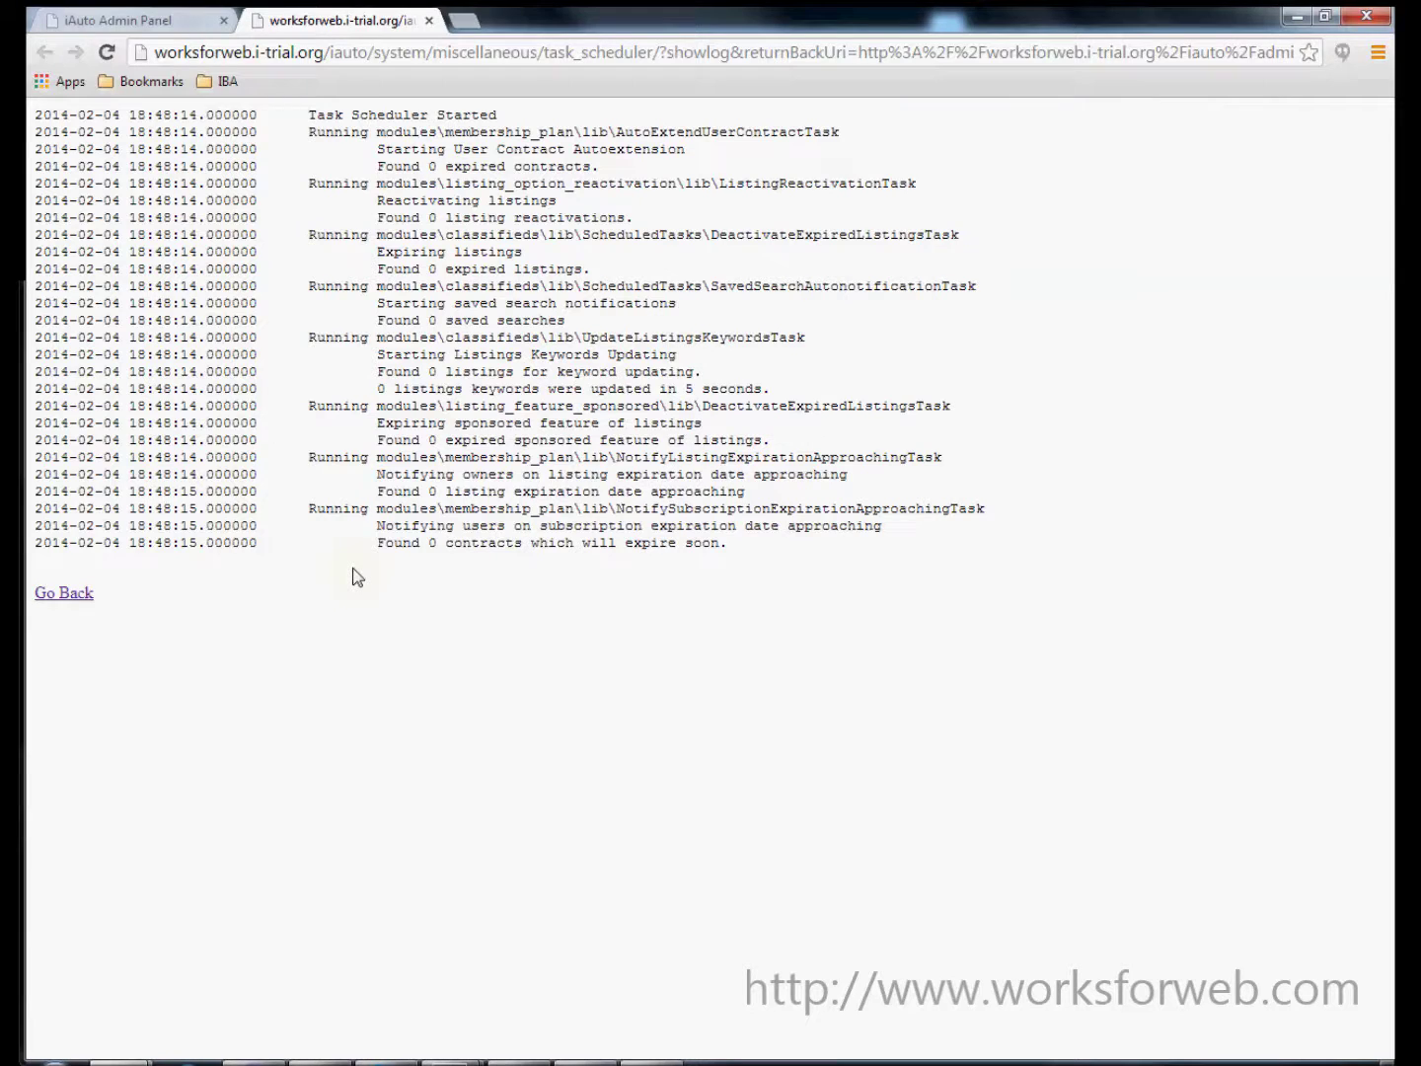
{"action": "left_click", "coordinate": [428, 21]}
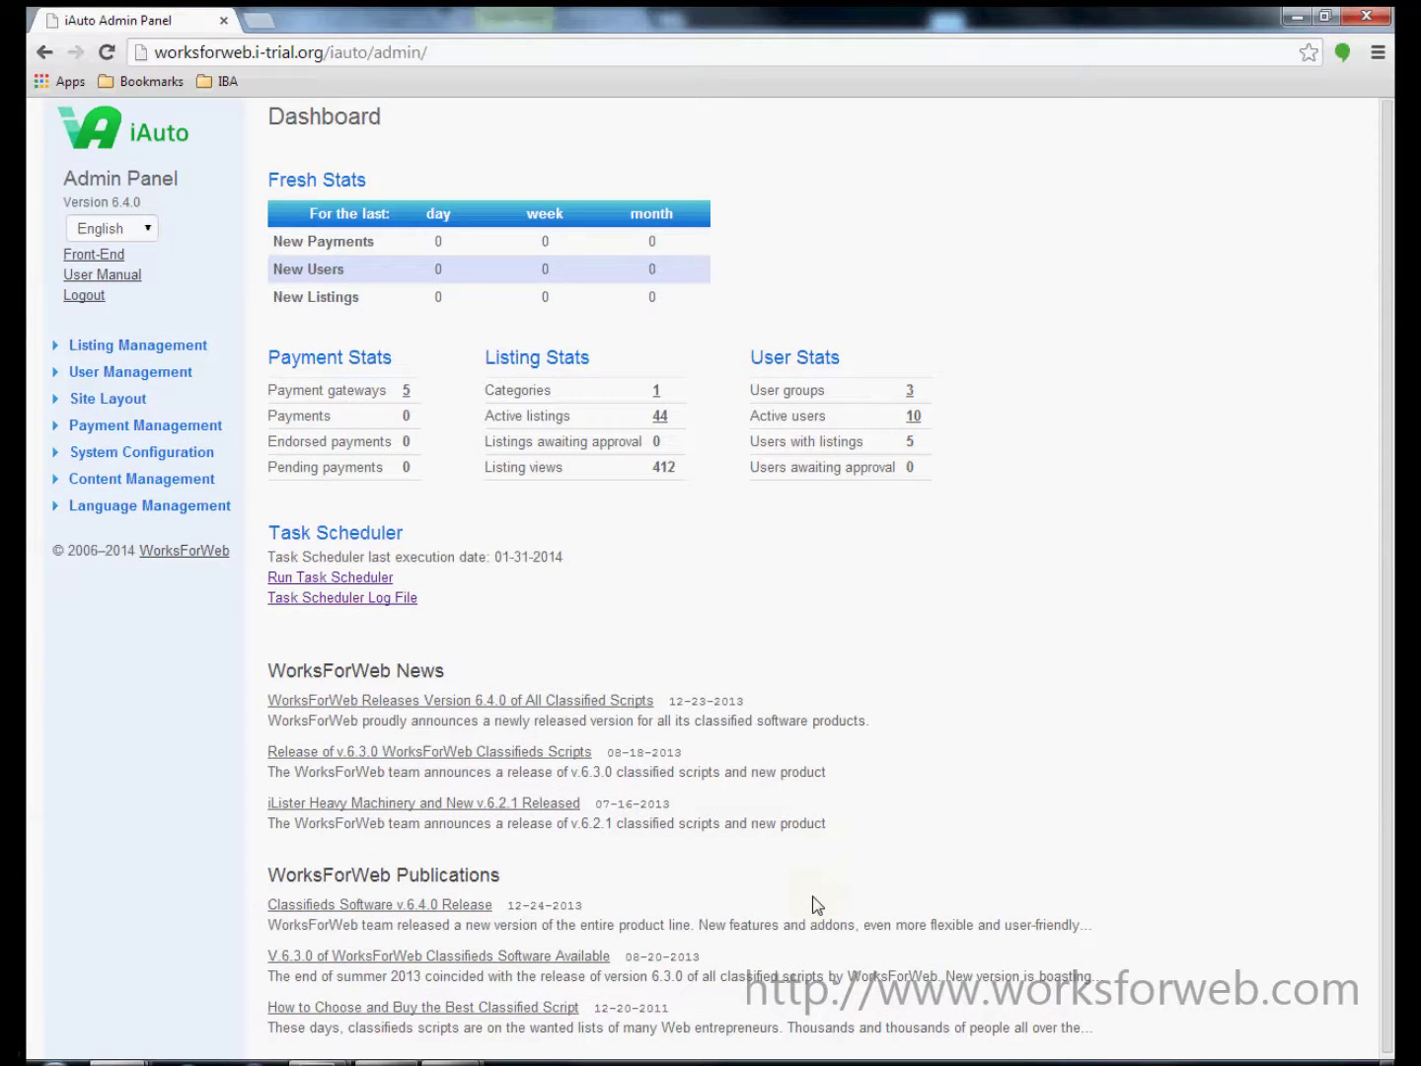
View the Categories page and the Add Listing form under Listing Management
{"action": "left_click", "coordinate": [100, 347]}
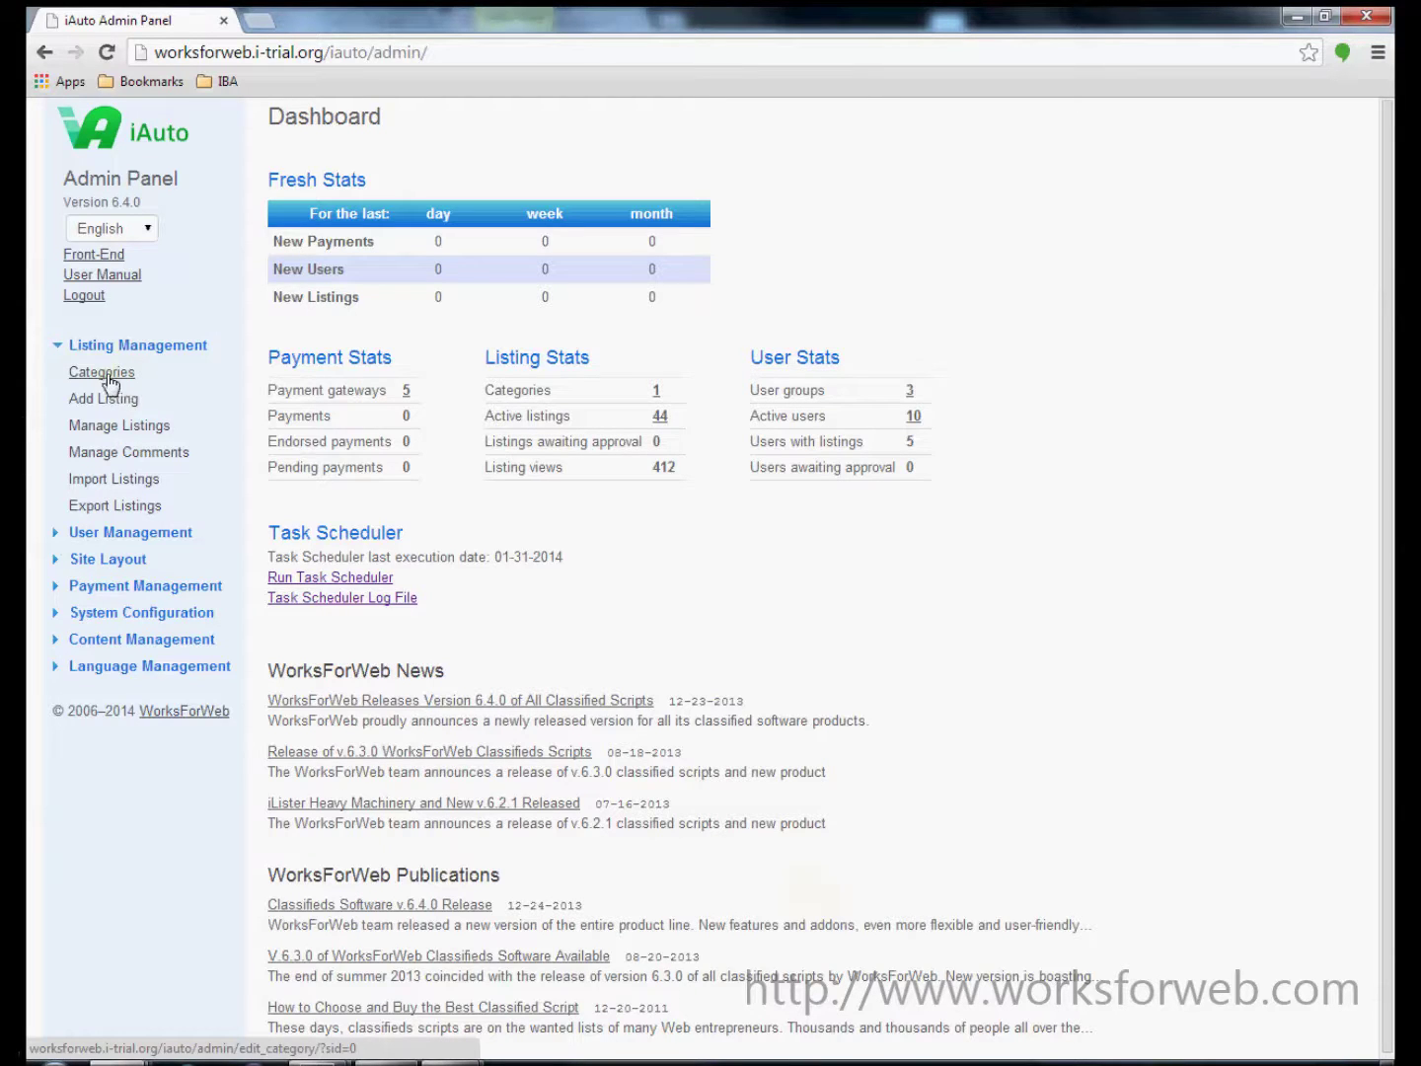
{"action": "left_click", "coordinate": [104, 376]}
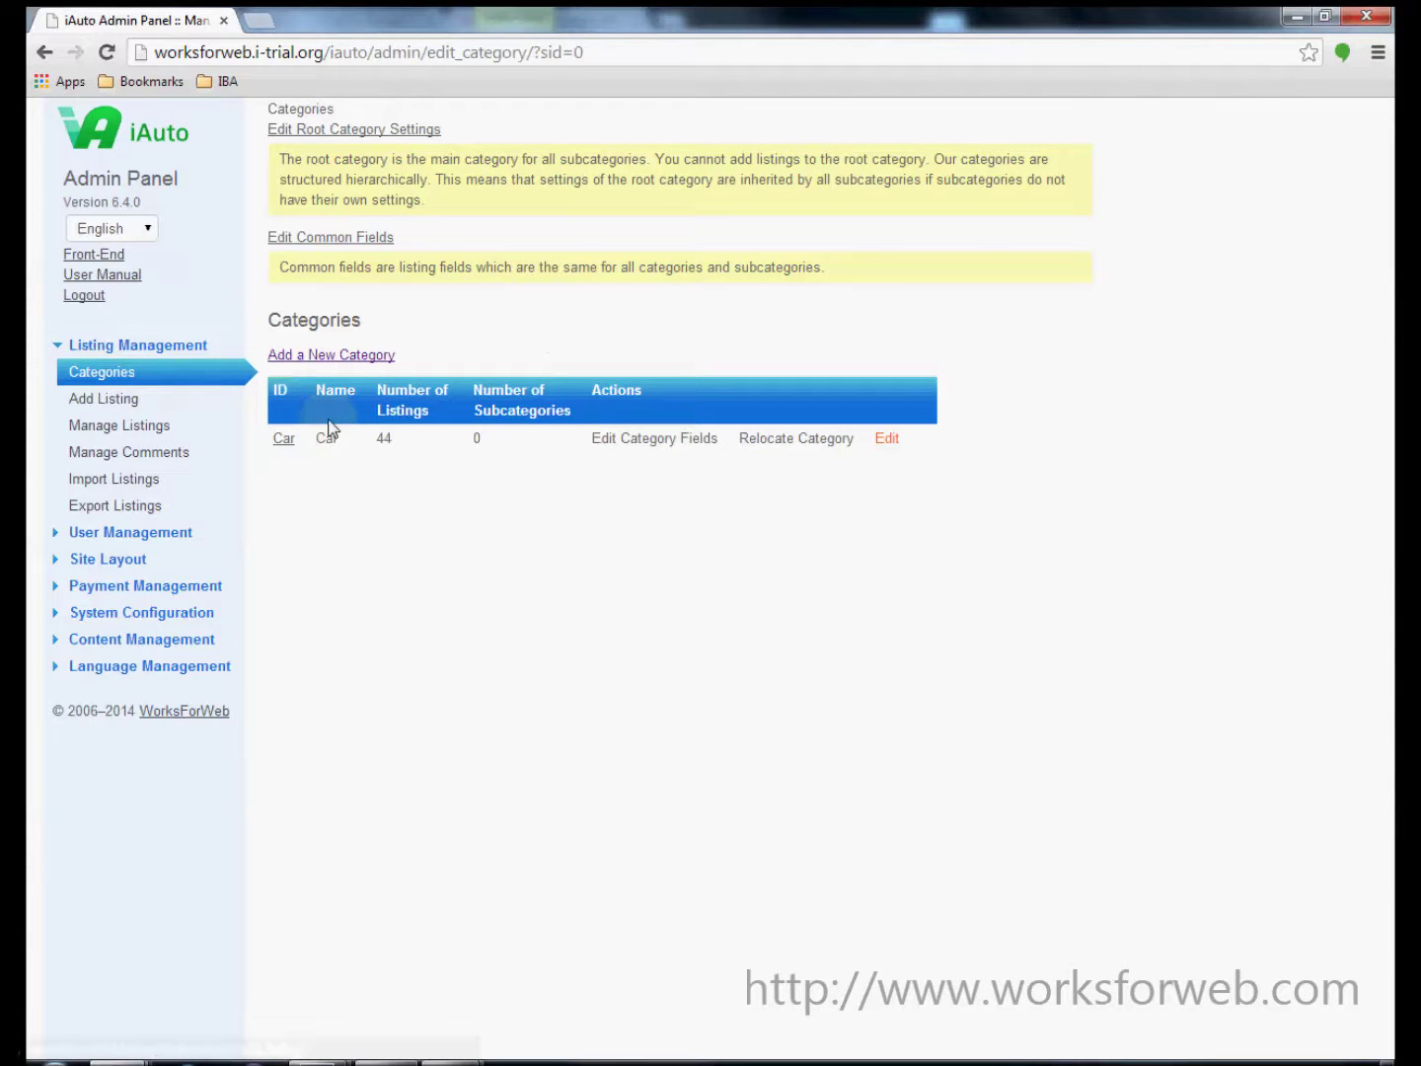
{"action": "left_click", "coordinate": [176, 385]}
{"action": "left_click", "coordinate": [118, 404]}
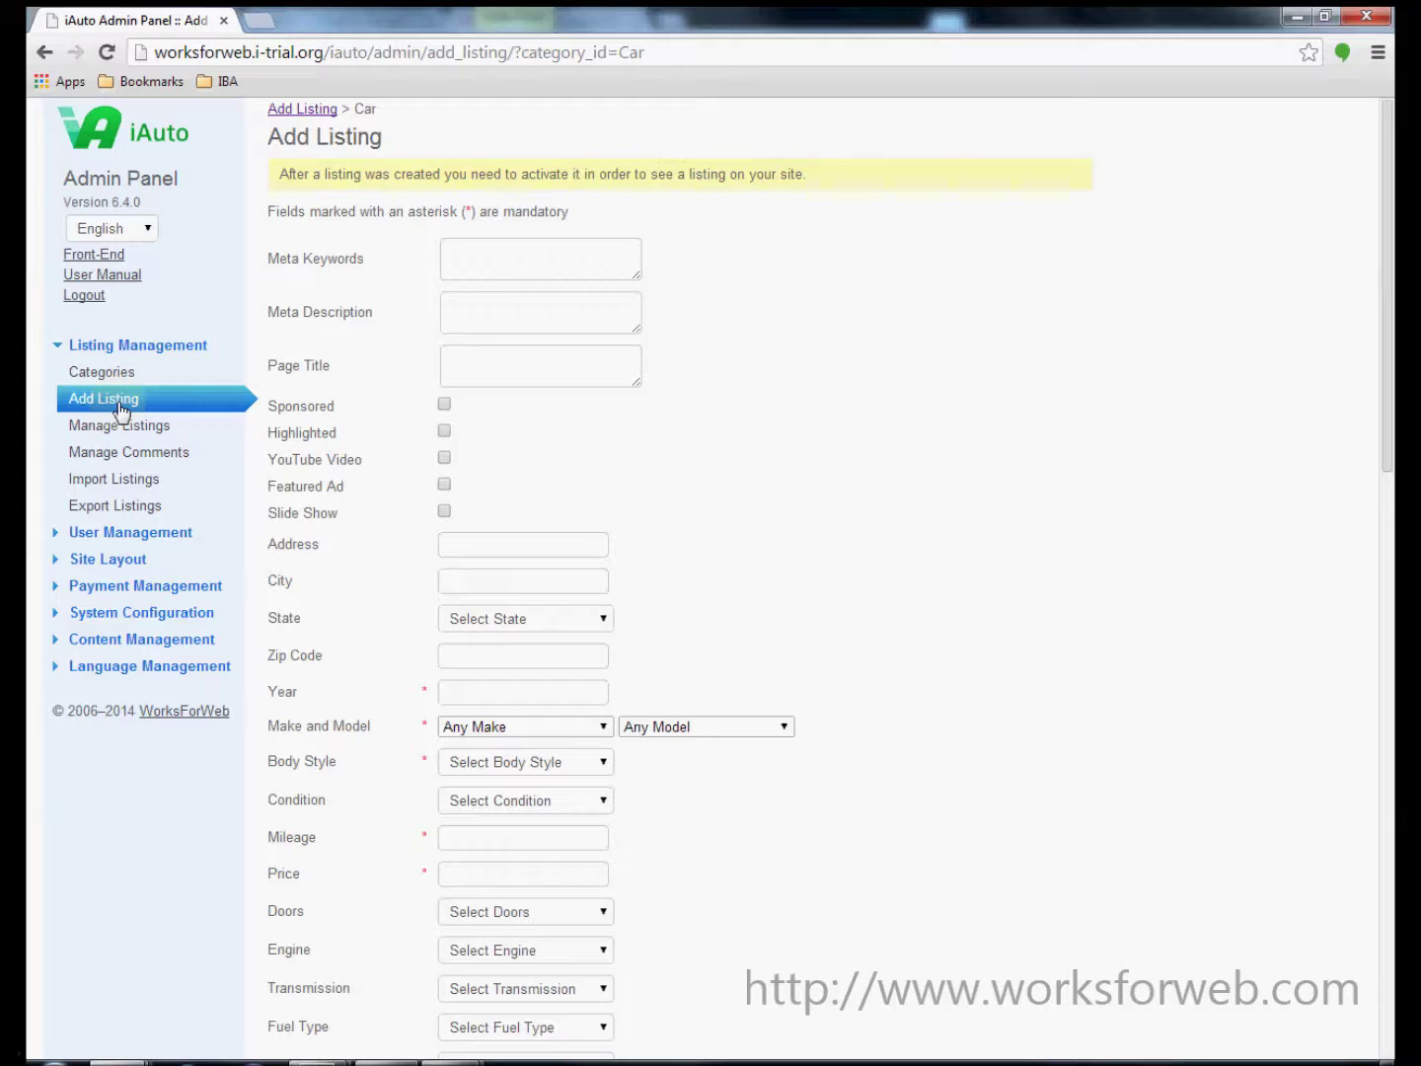
Search Manage Listings without any filters and show the available actions for the 2007 Lexus RX 350 listing
{"action": "left_click", "coordinate": [124, 426]}
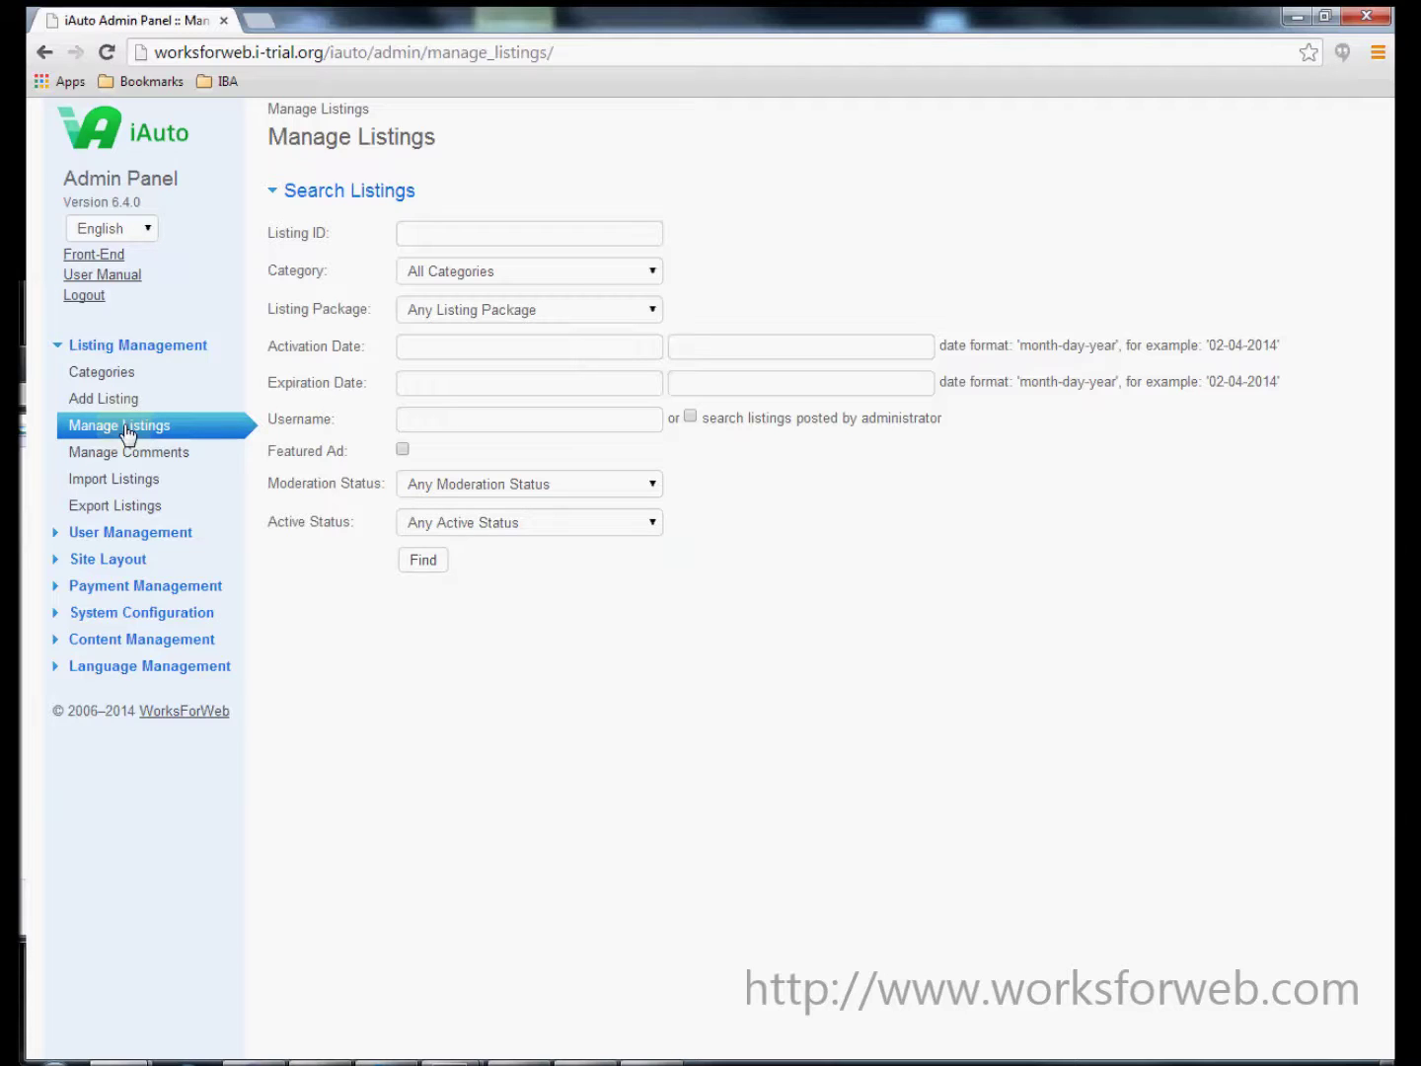
{"action": "left_click", "coordinate": [415, 565]}
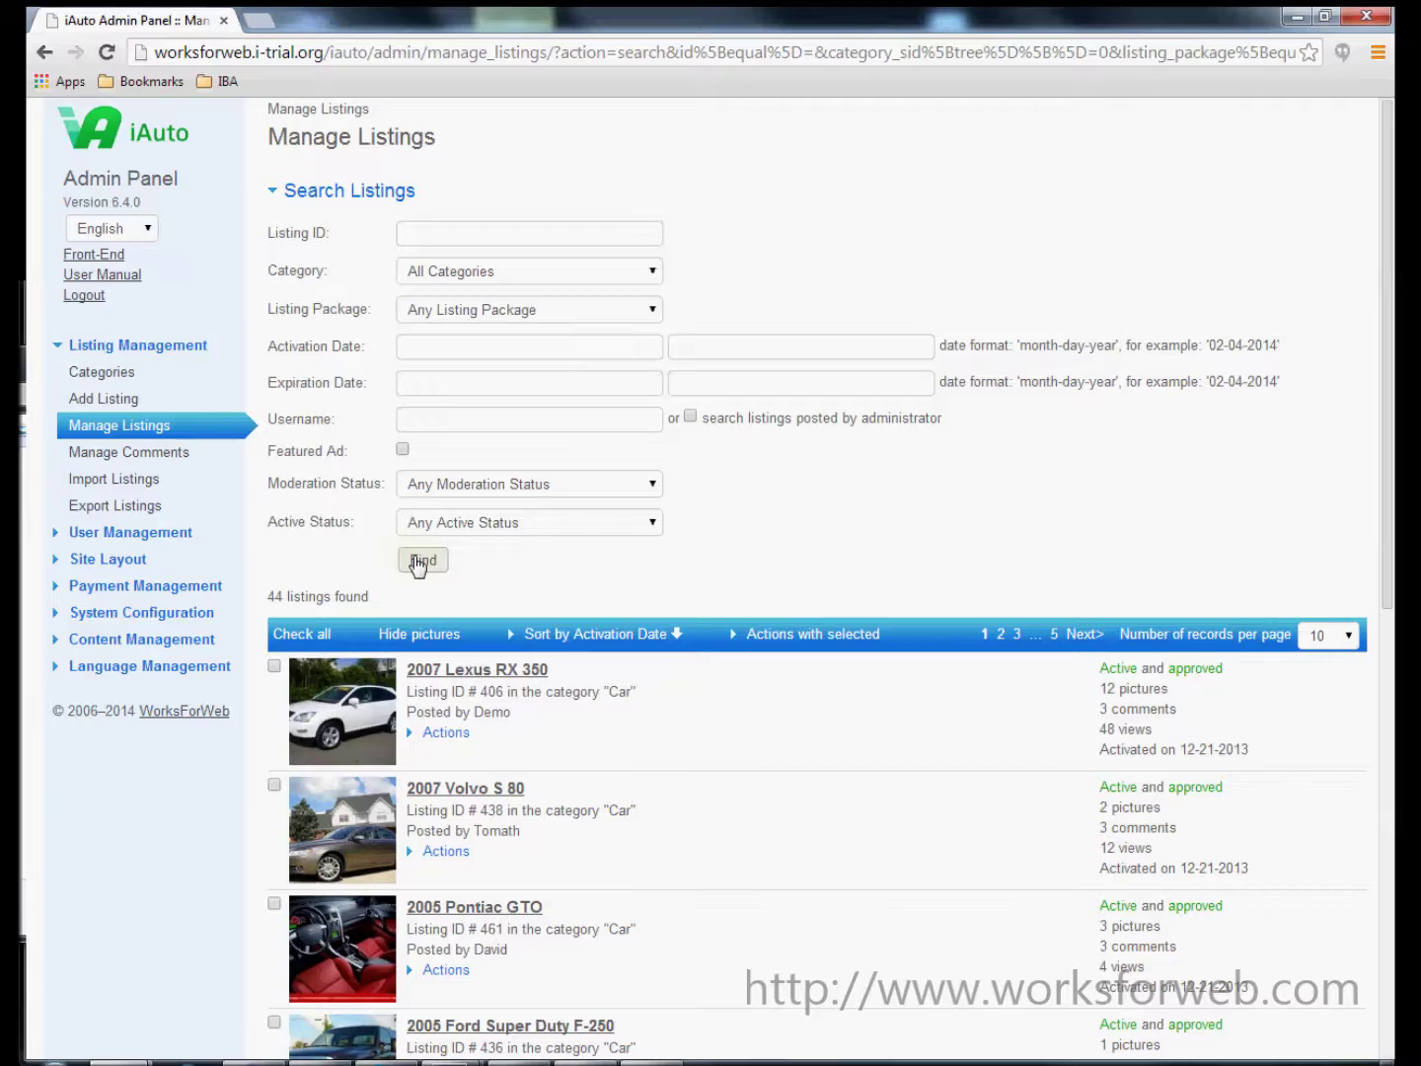
{"action": "mouse_move", "coordinate": [451, 690]}
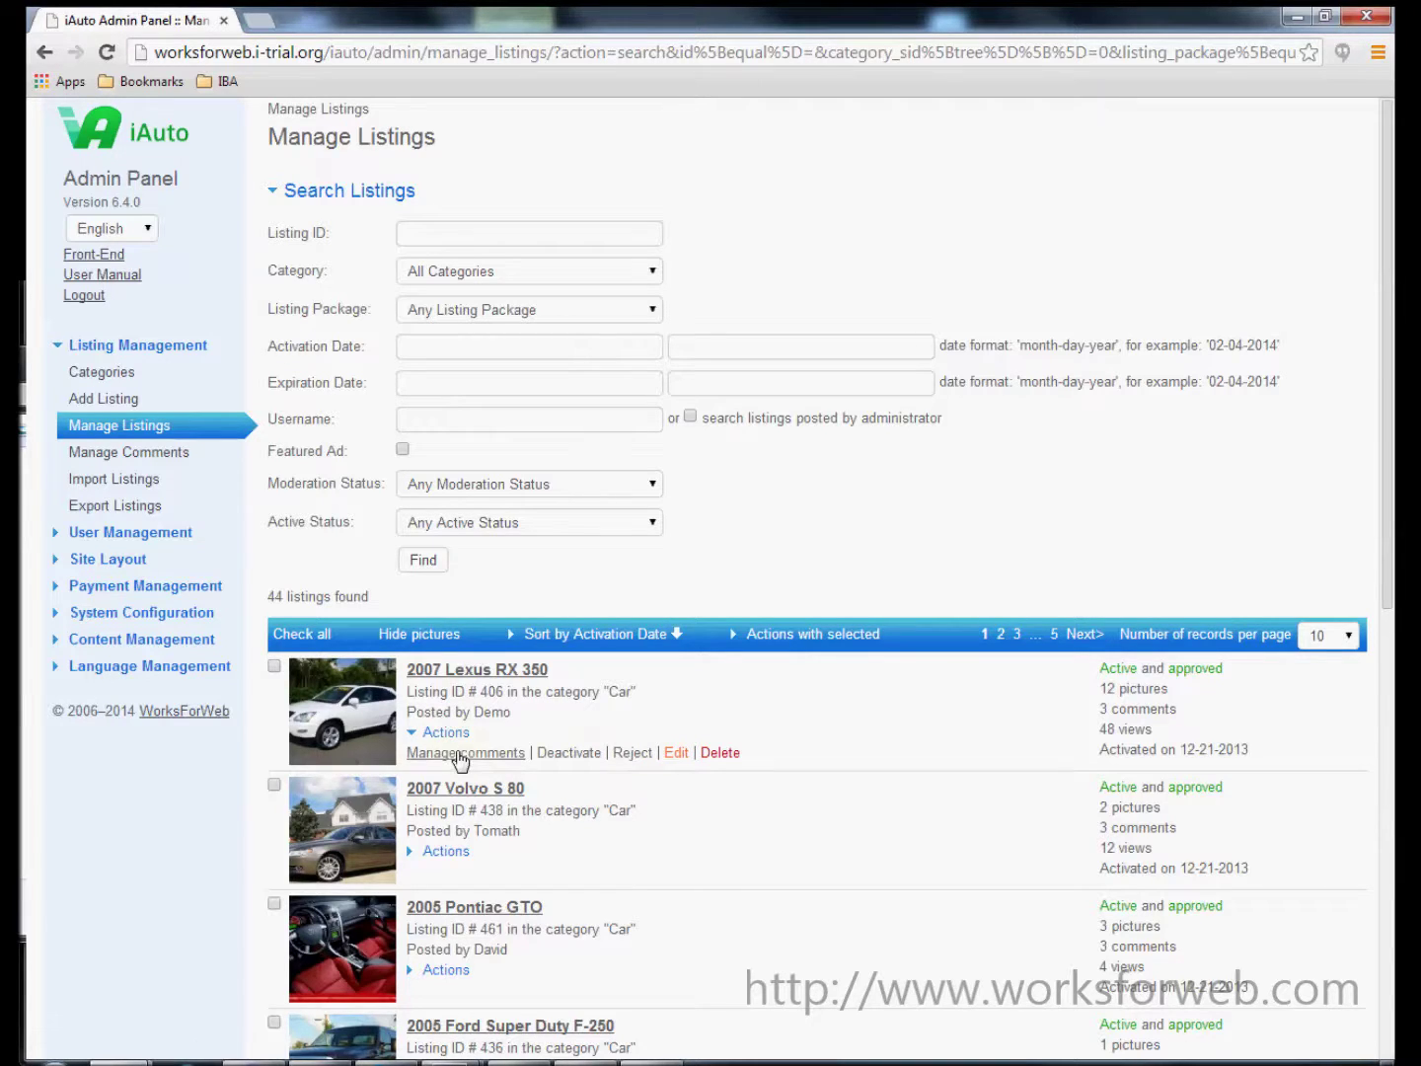
Search Manage Comments without any filters to list the comments on all listings
{"action": "left_click", "coordinate": [153, 459]}
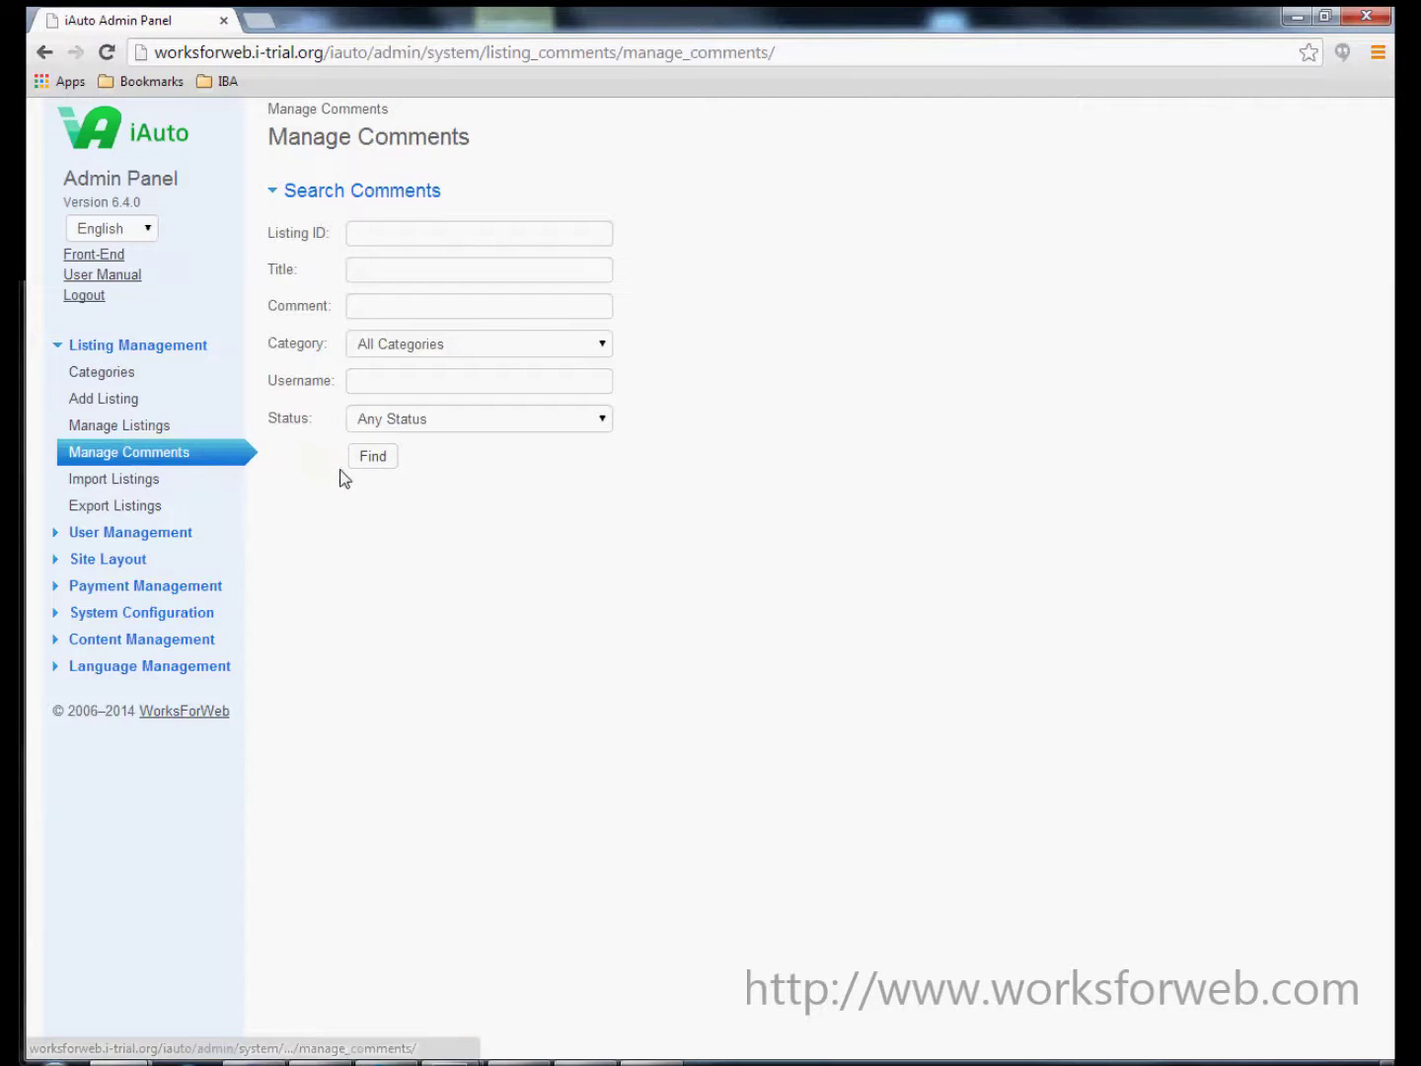
{"action": "left_click", "coordinate": [374, 462]}
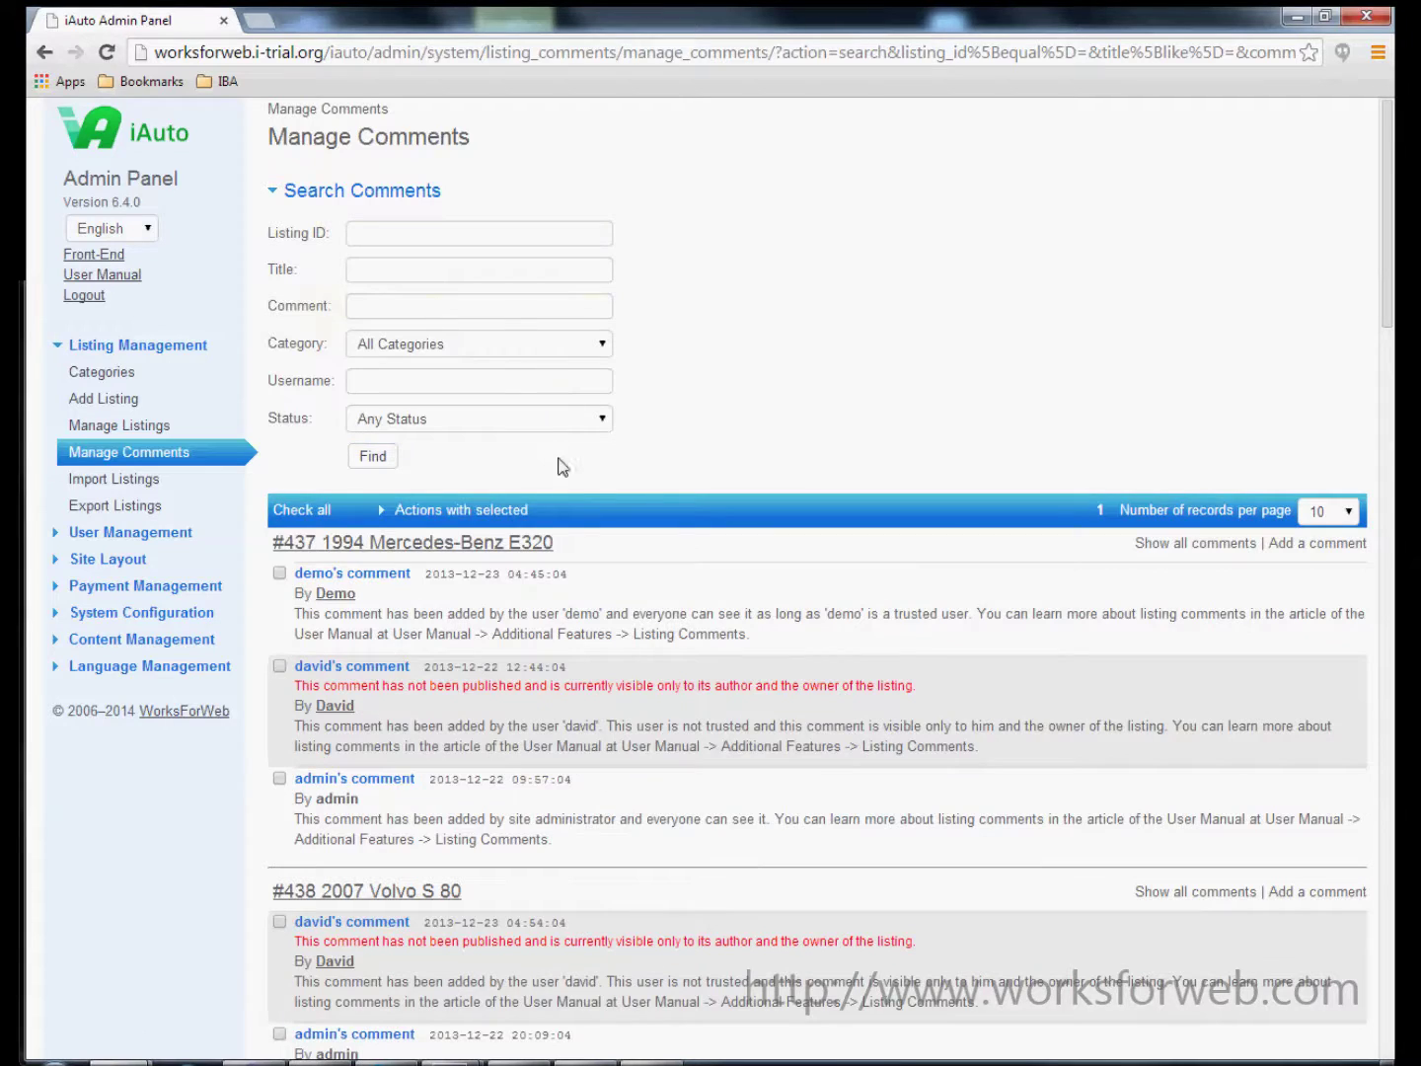
{"action": "mouse_move", "coordinate": [580, 584]}
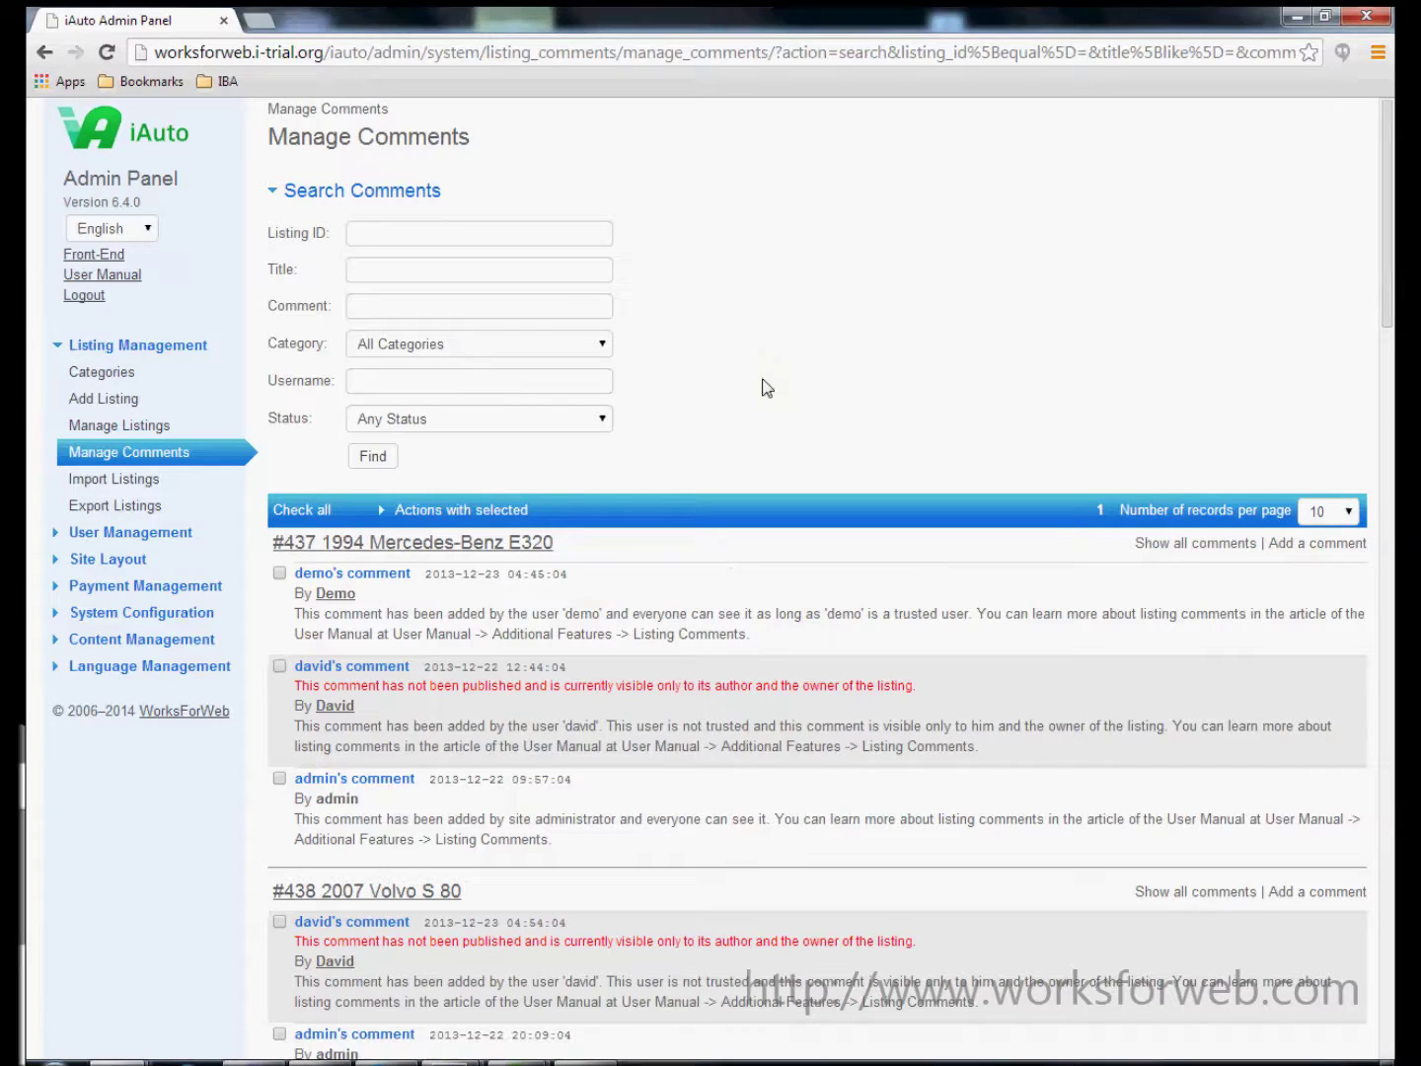
Review the Import Listings form, including its file type choices and import control
{"action": "left_click", "coordinate": [129, 482]}
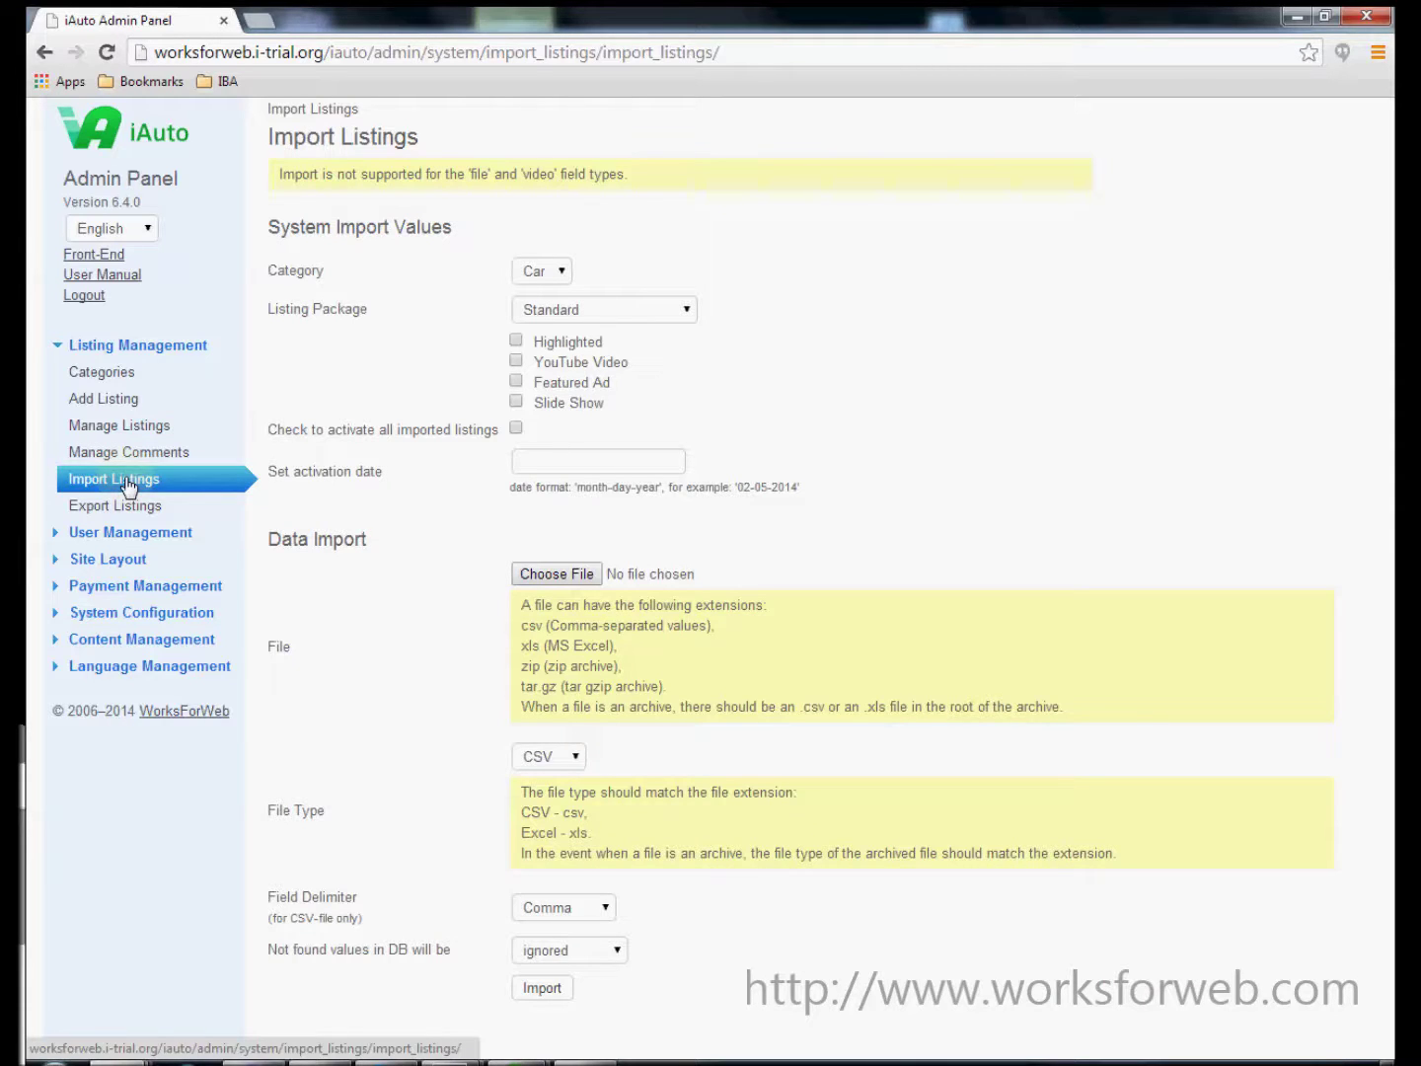
{"action": "left_click", "coordinate": [538, 759]}
{"action": "left_click", "coordinate": [449, 749]}
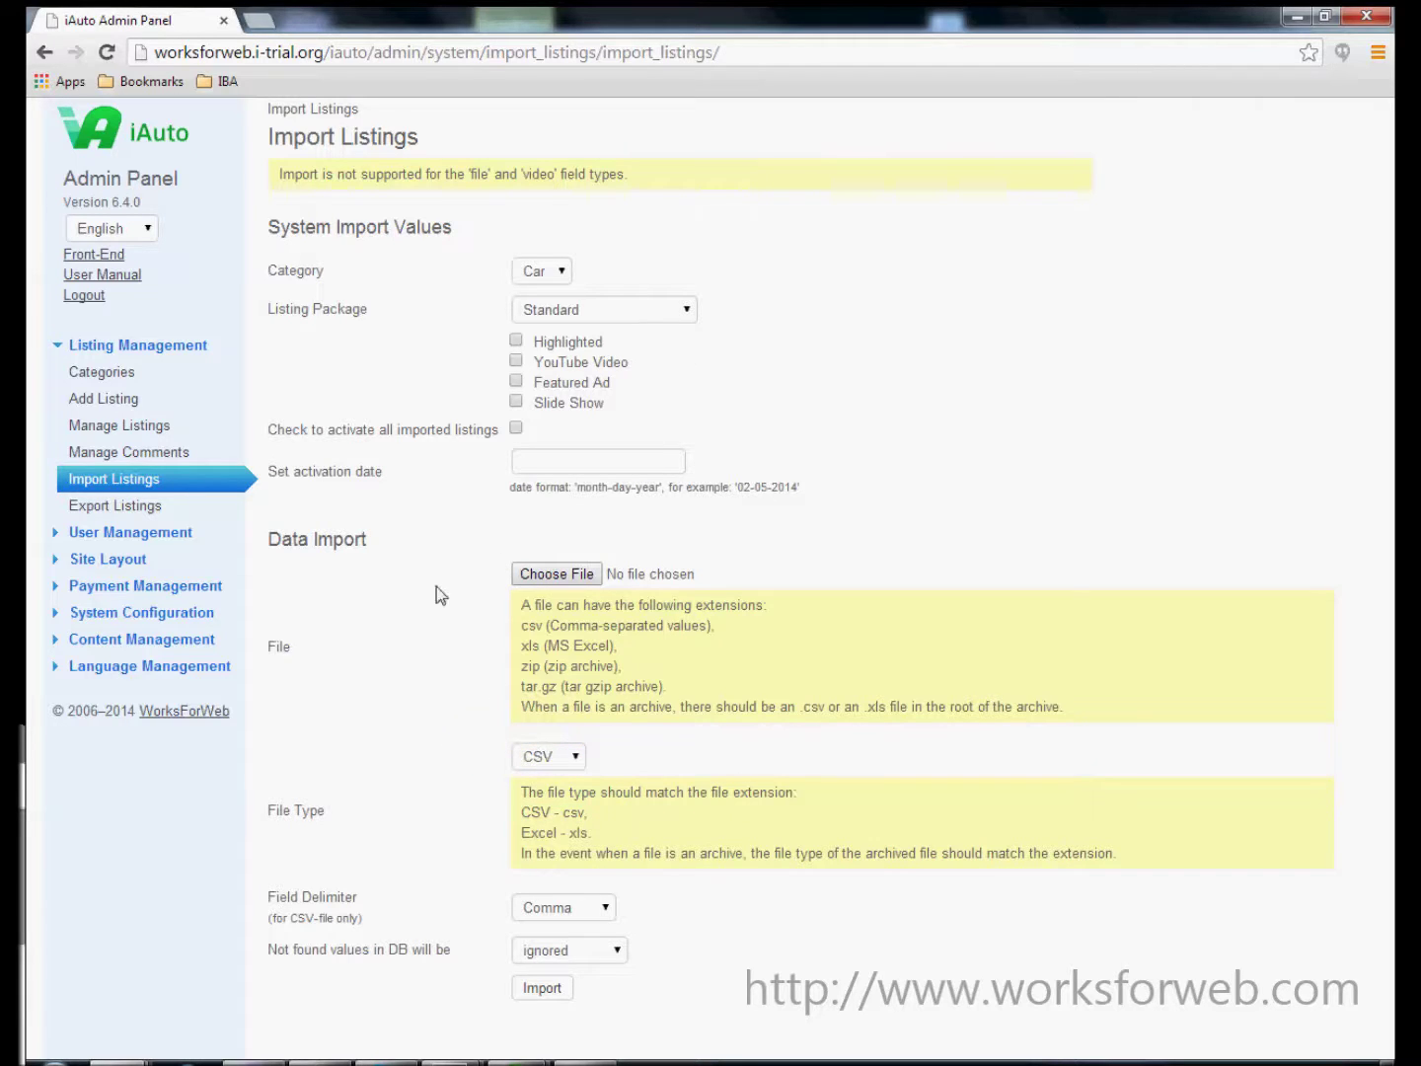
{"action": "left_click", "coordinate": [540, 990]}
Export the listings of the Car category with the ID, Keywords and Make and Model properties, and dismiss the download notice
{"action": "left_click", "coordinate": [105, 507]}
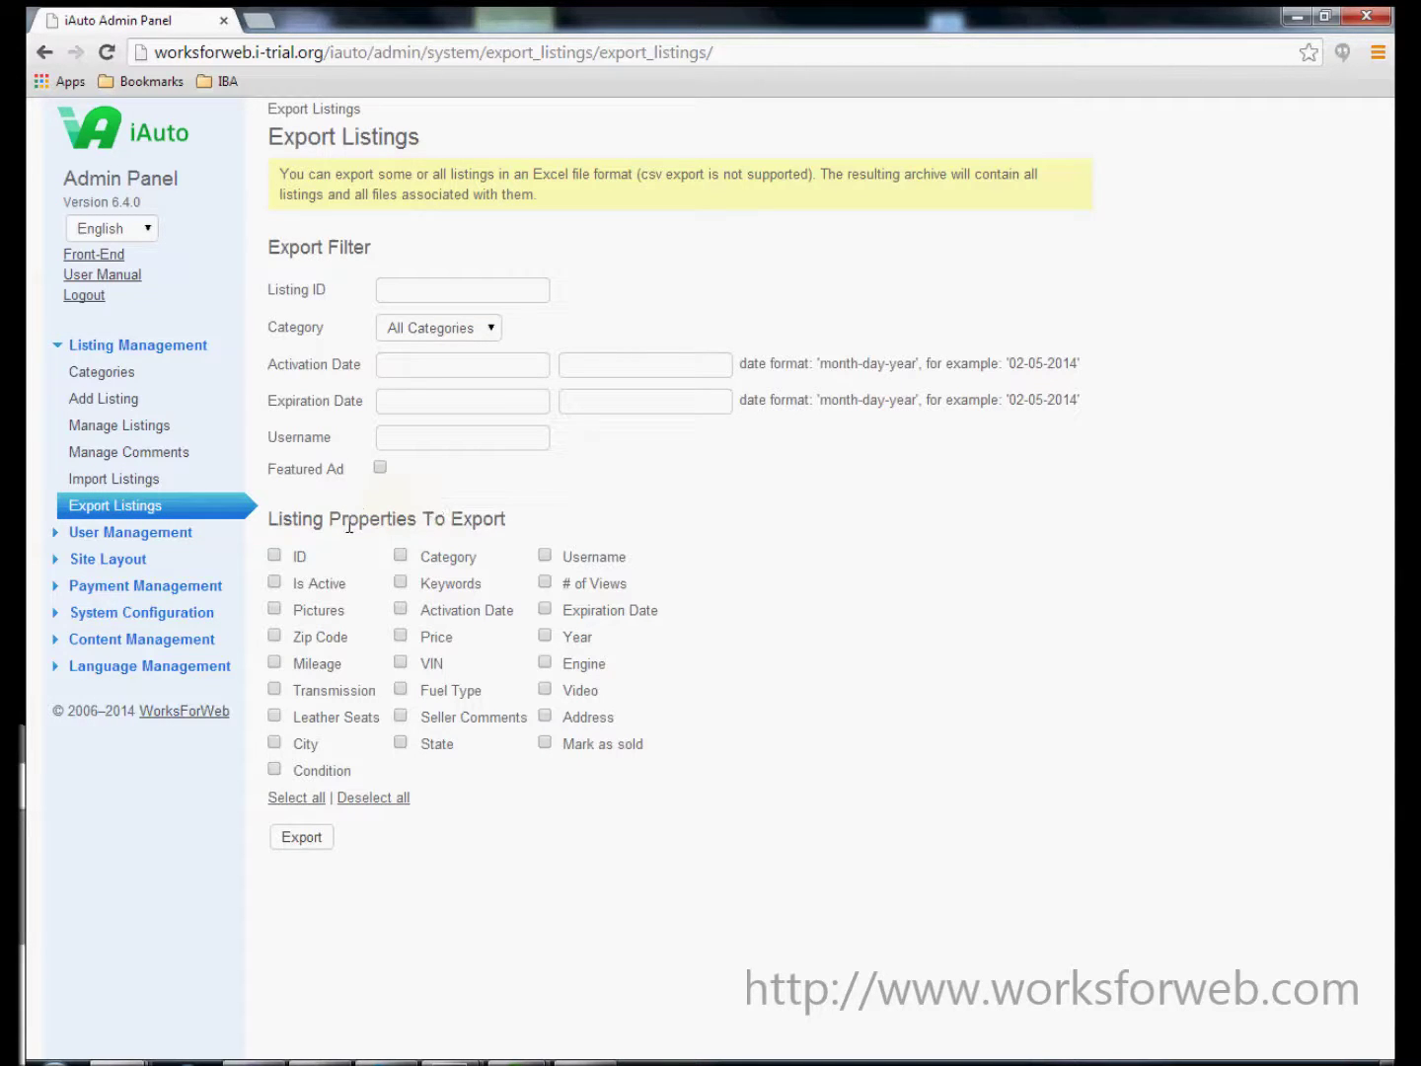
{"action": "left_click", "coordinate": [428, 327]}
{"action": "left_click", "coordinate": [428, 372]}
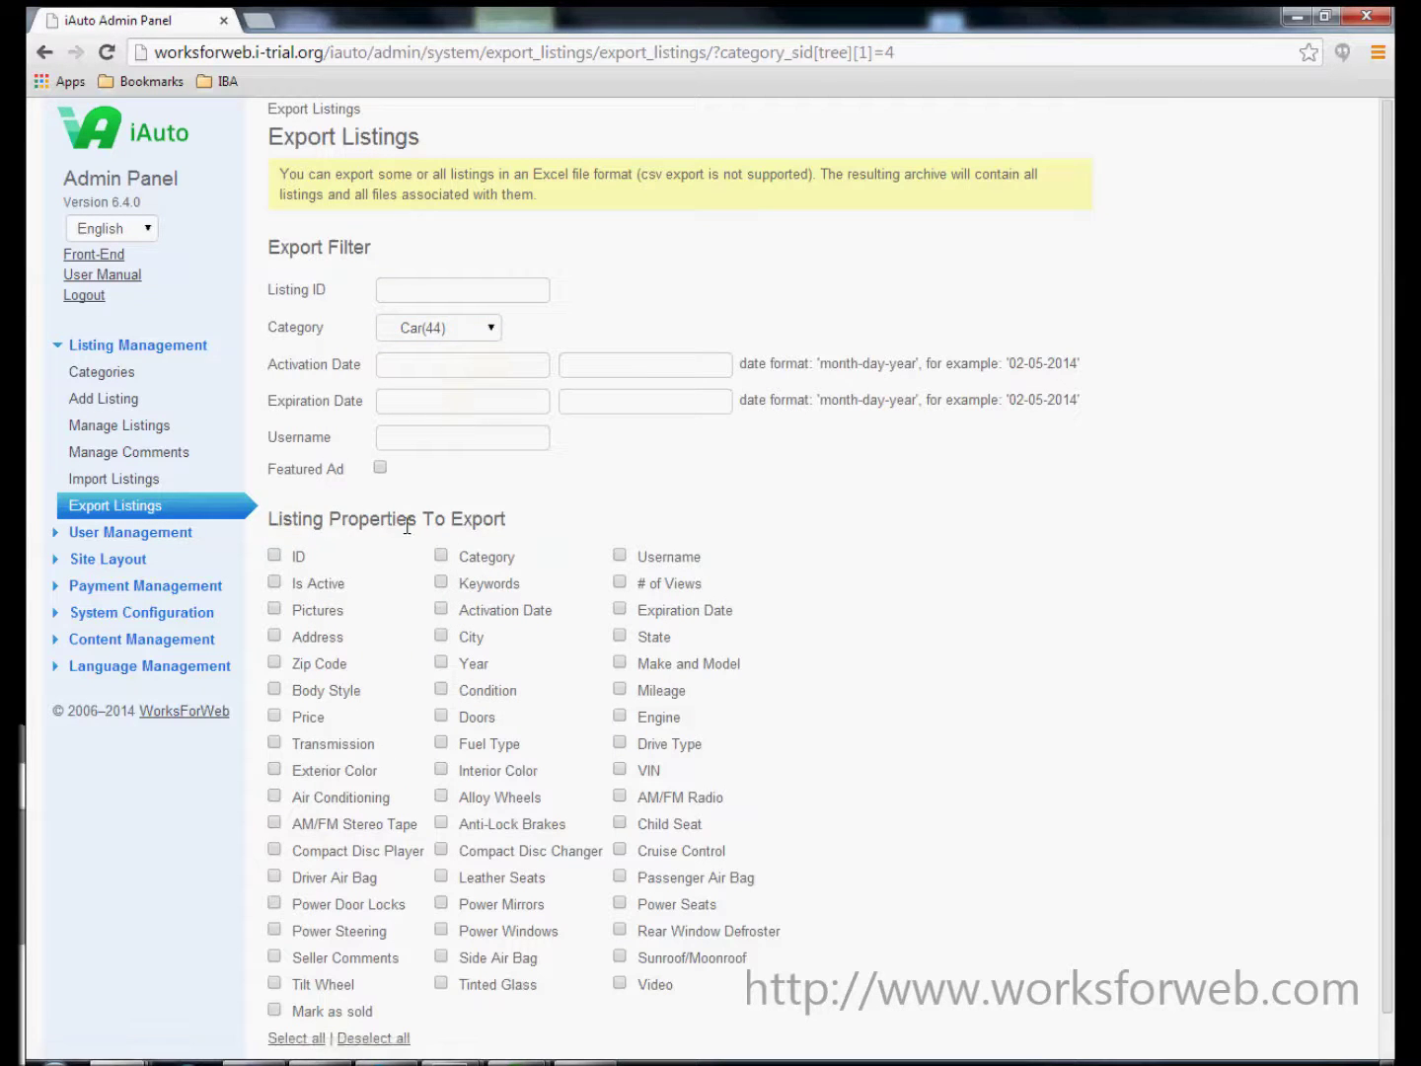
{"action": "scroll", "coordinate": [803, 582], "scroll_direction": "down", "scroll_amount": 1}
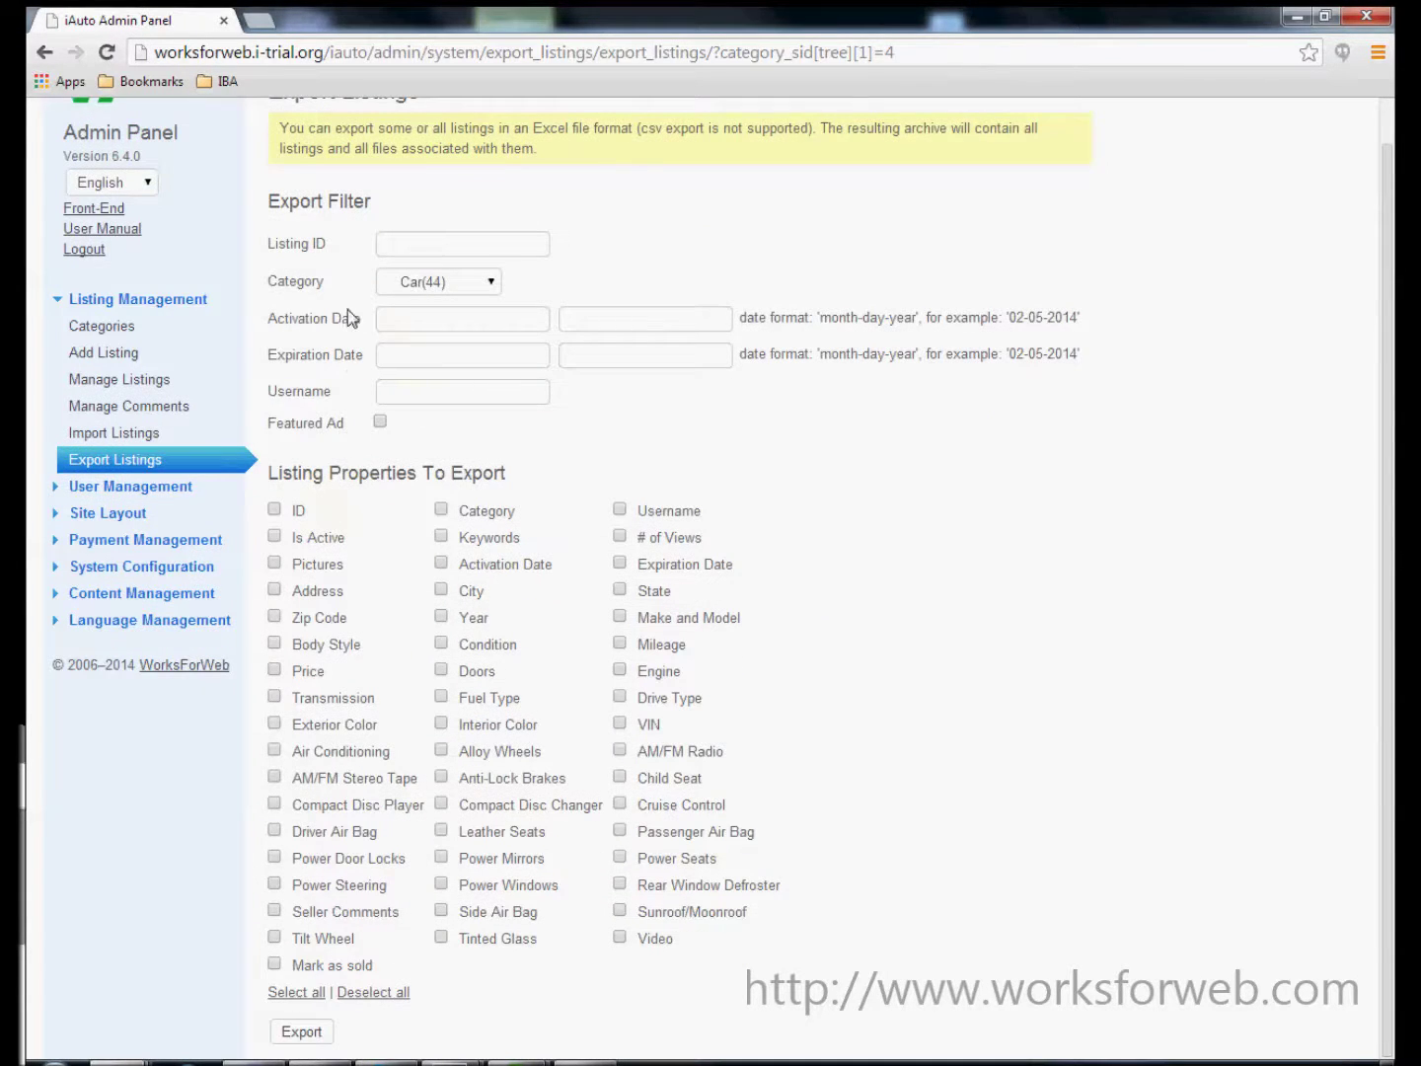
{"action": "left_click", "coordinate": [274, 511]}
{"action": "left_click", "coordinate": [441, 539]}
{"action": "left_click", "coordinate": [620, 618]}
{"action": "left_click", "coordinate": [306, 1031]}
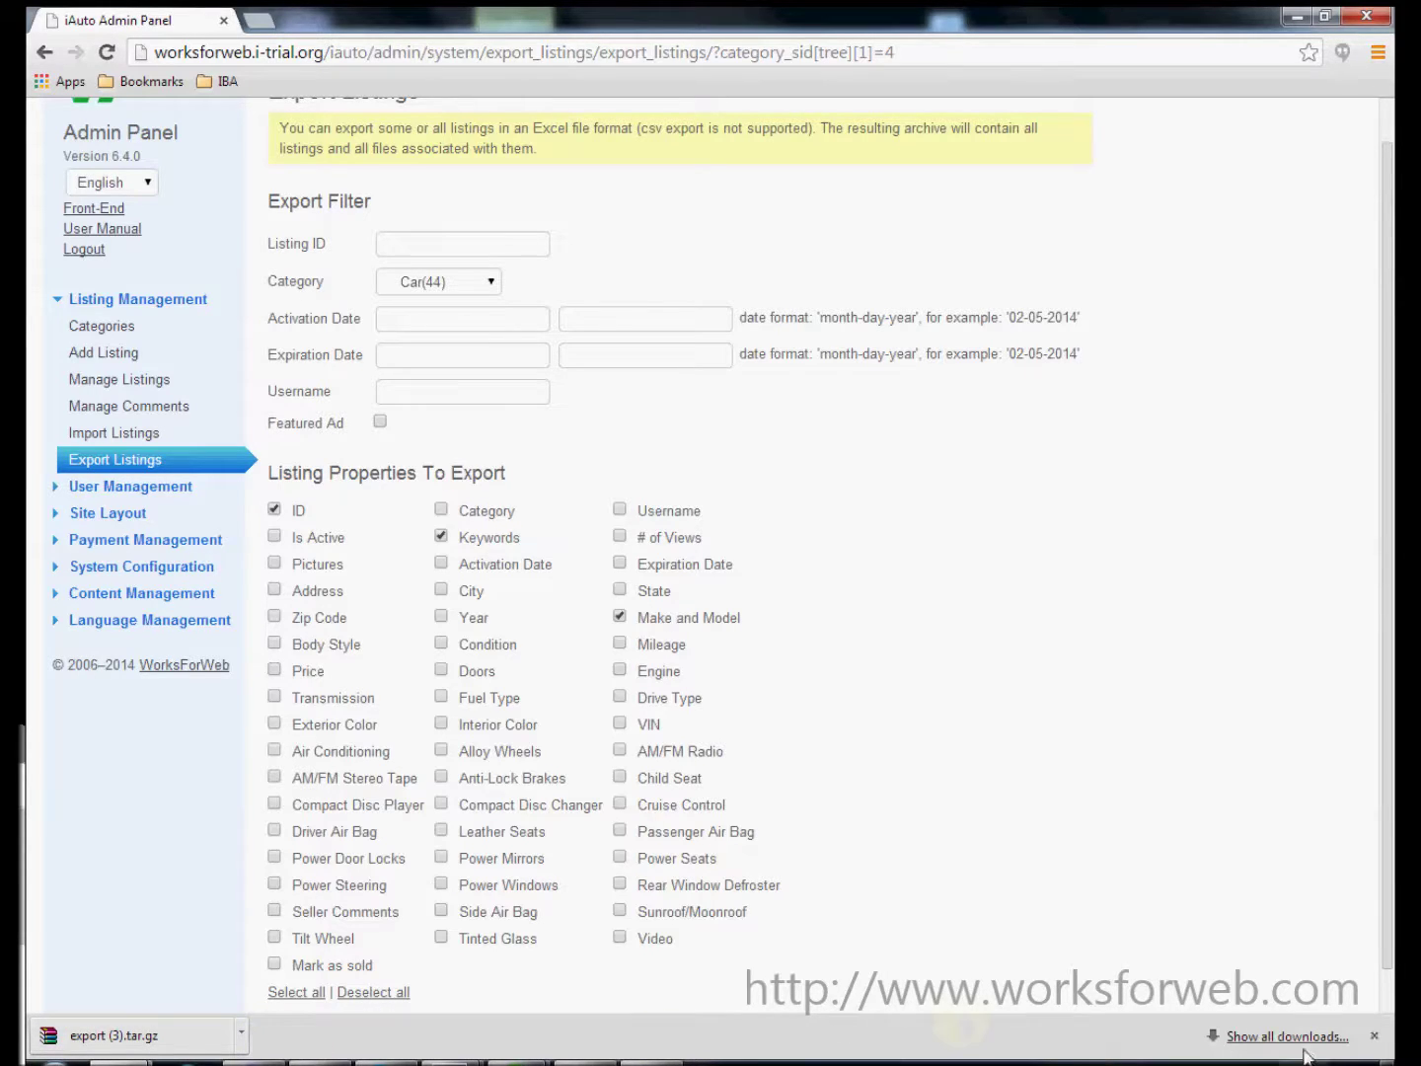
{"action": "left_click", "coordinate": [1373, 1035]}
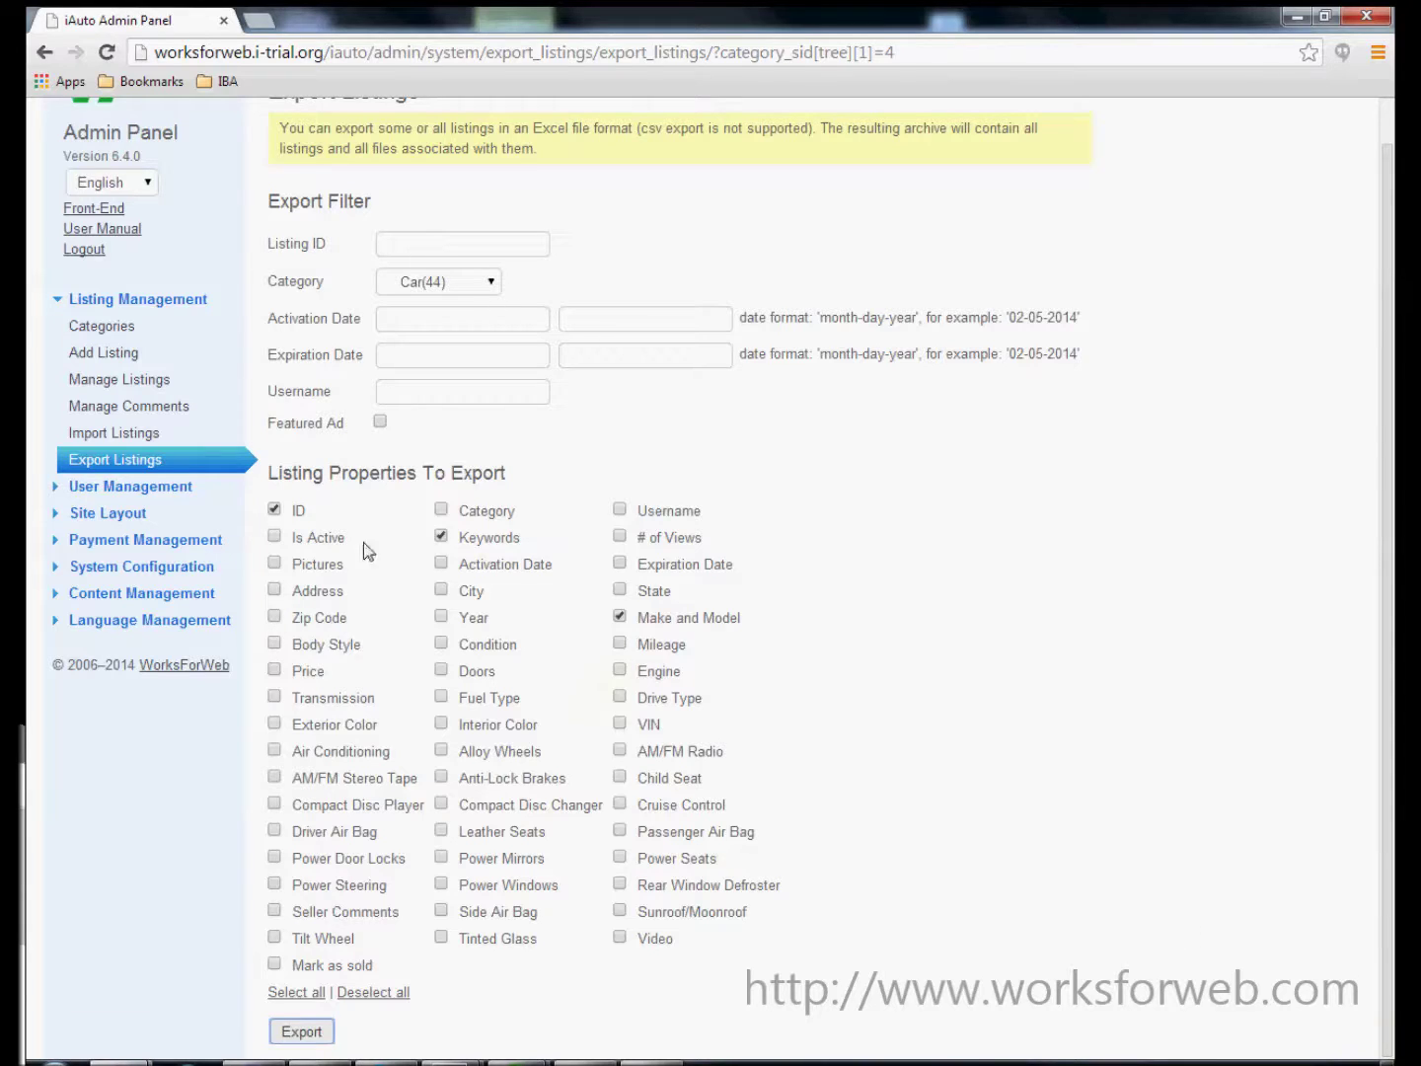
Switch from Listing Management to User Management and view the membership plans
{"action": "left_click", "coordinate": [130, 408]}
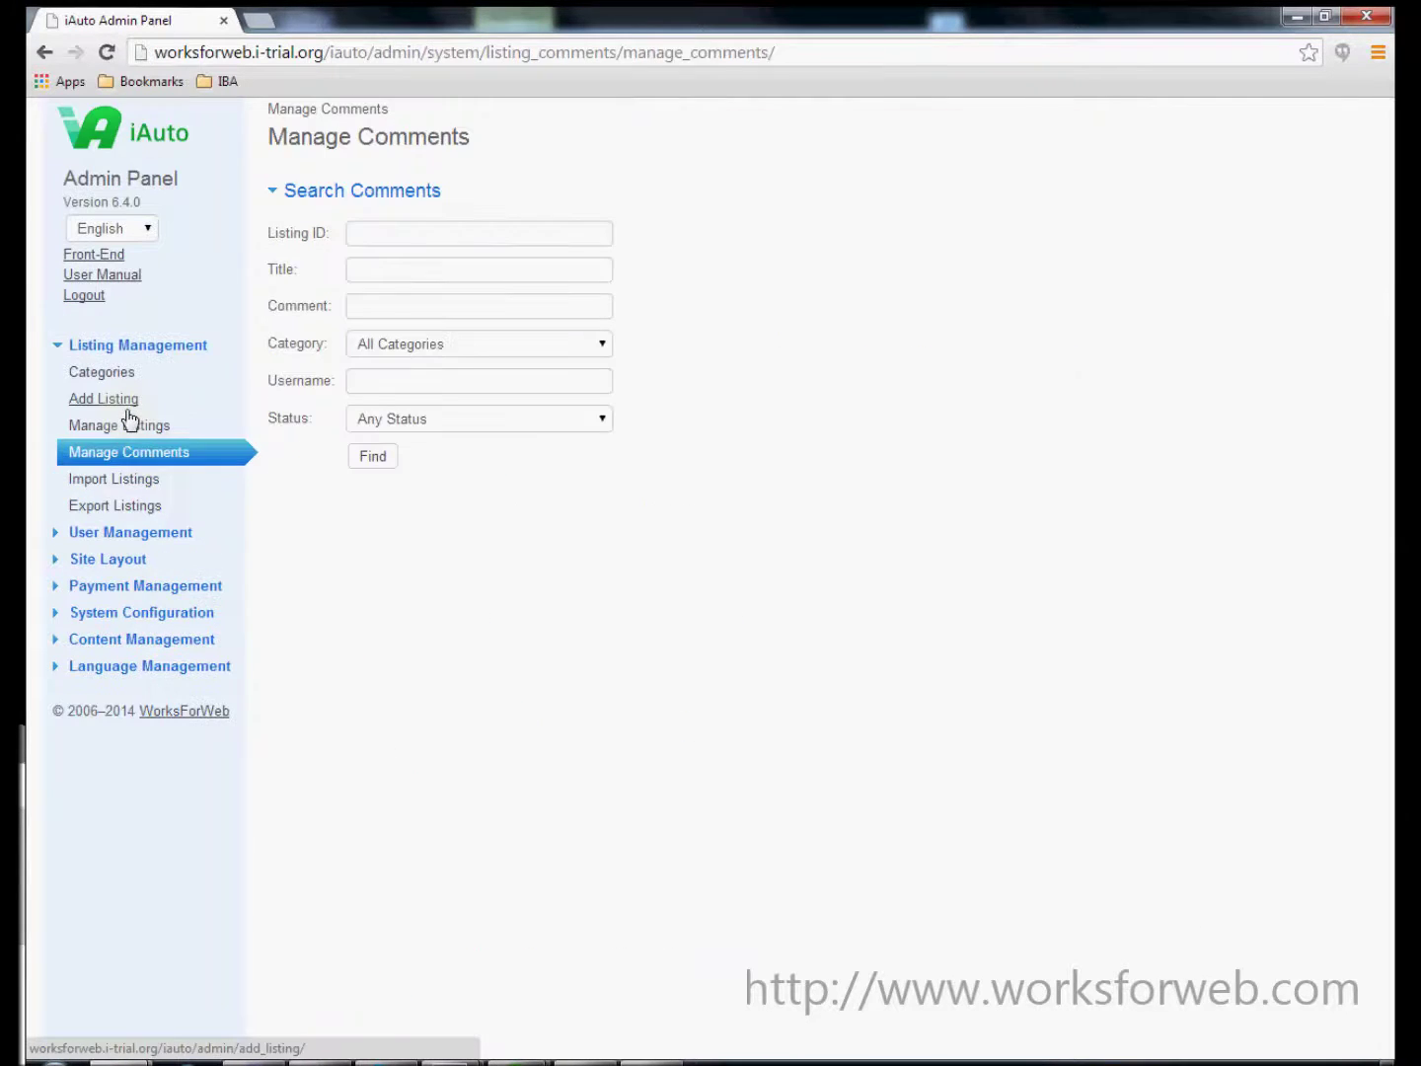
{"action": "left_click", "coordinate": [139, 345]}
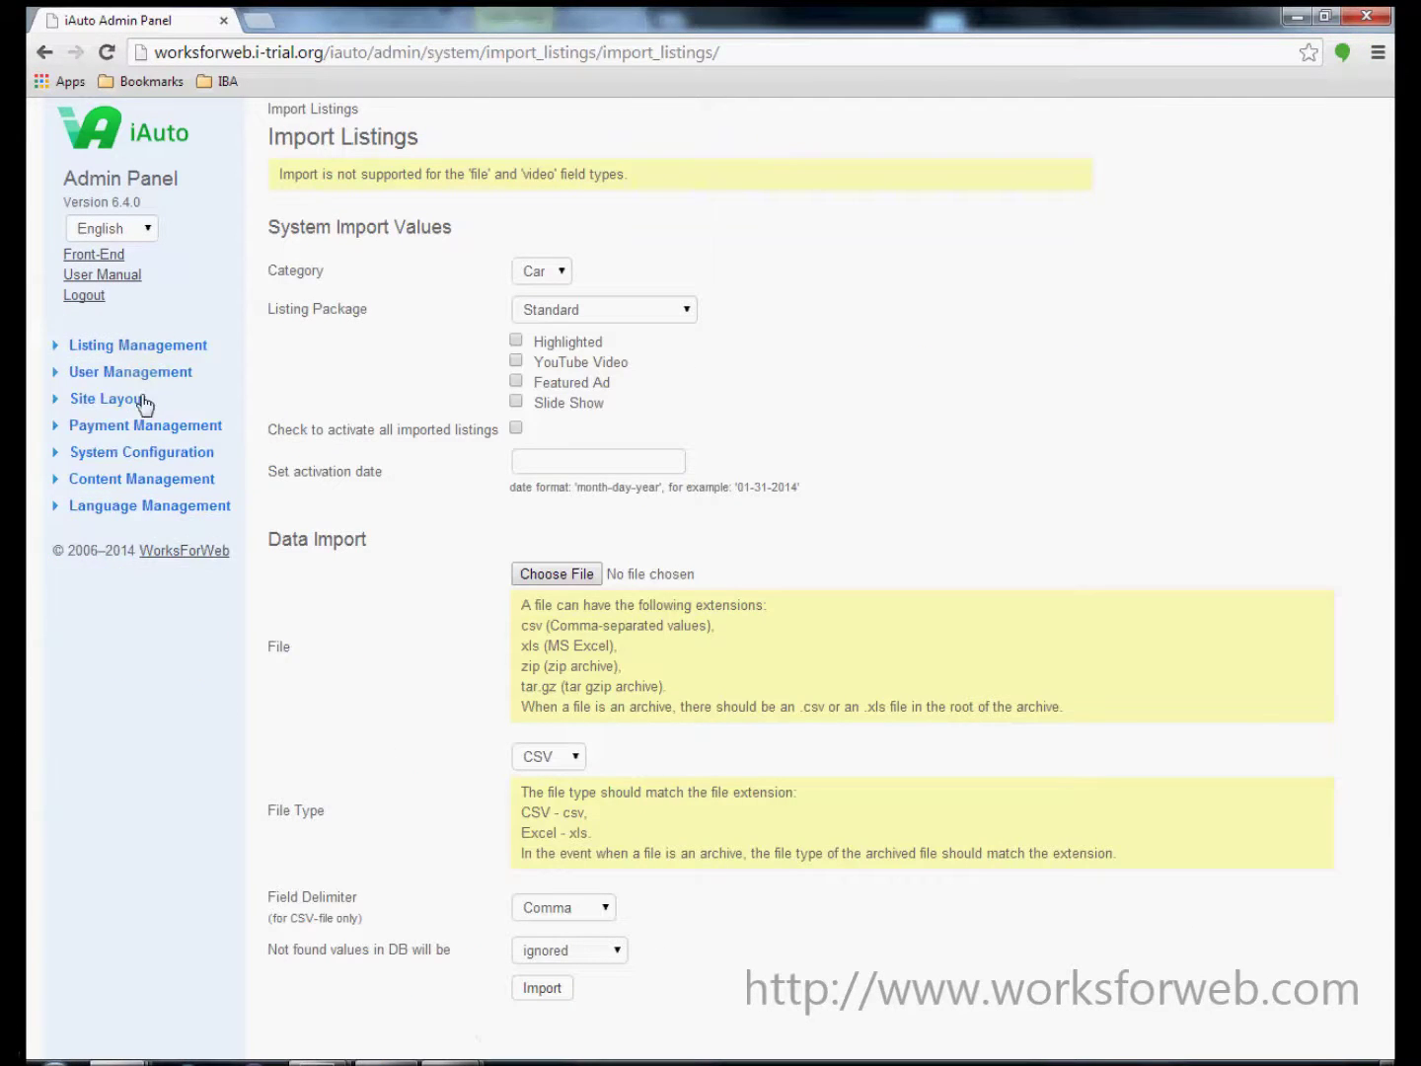
{"action": "left_click", "coordinate": [139, 373]}
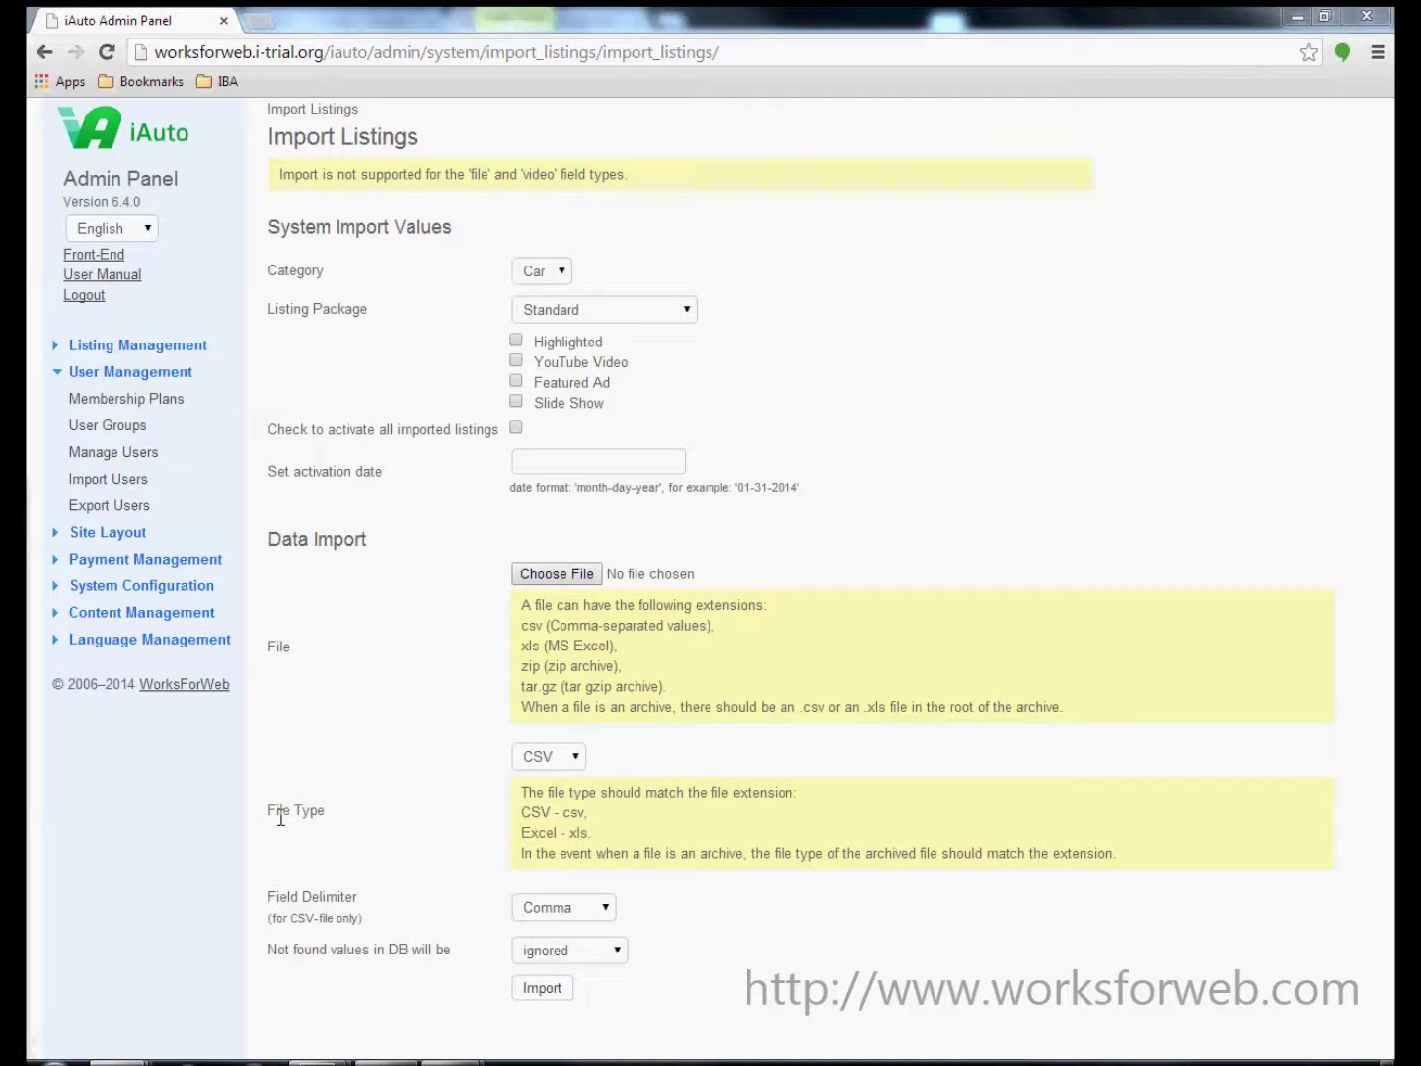
{"action": "left_click", "coordinate": [156, 404]}
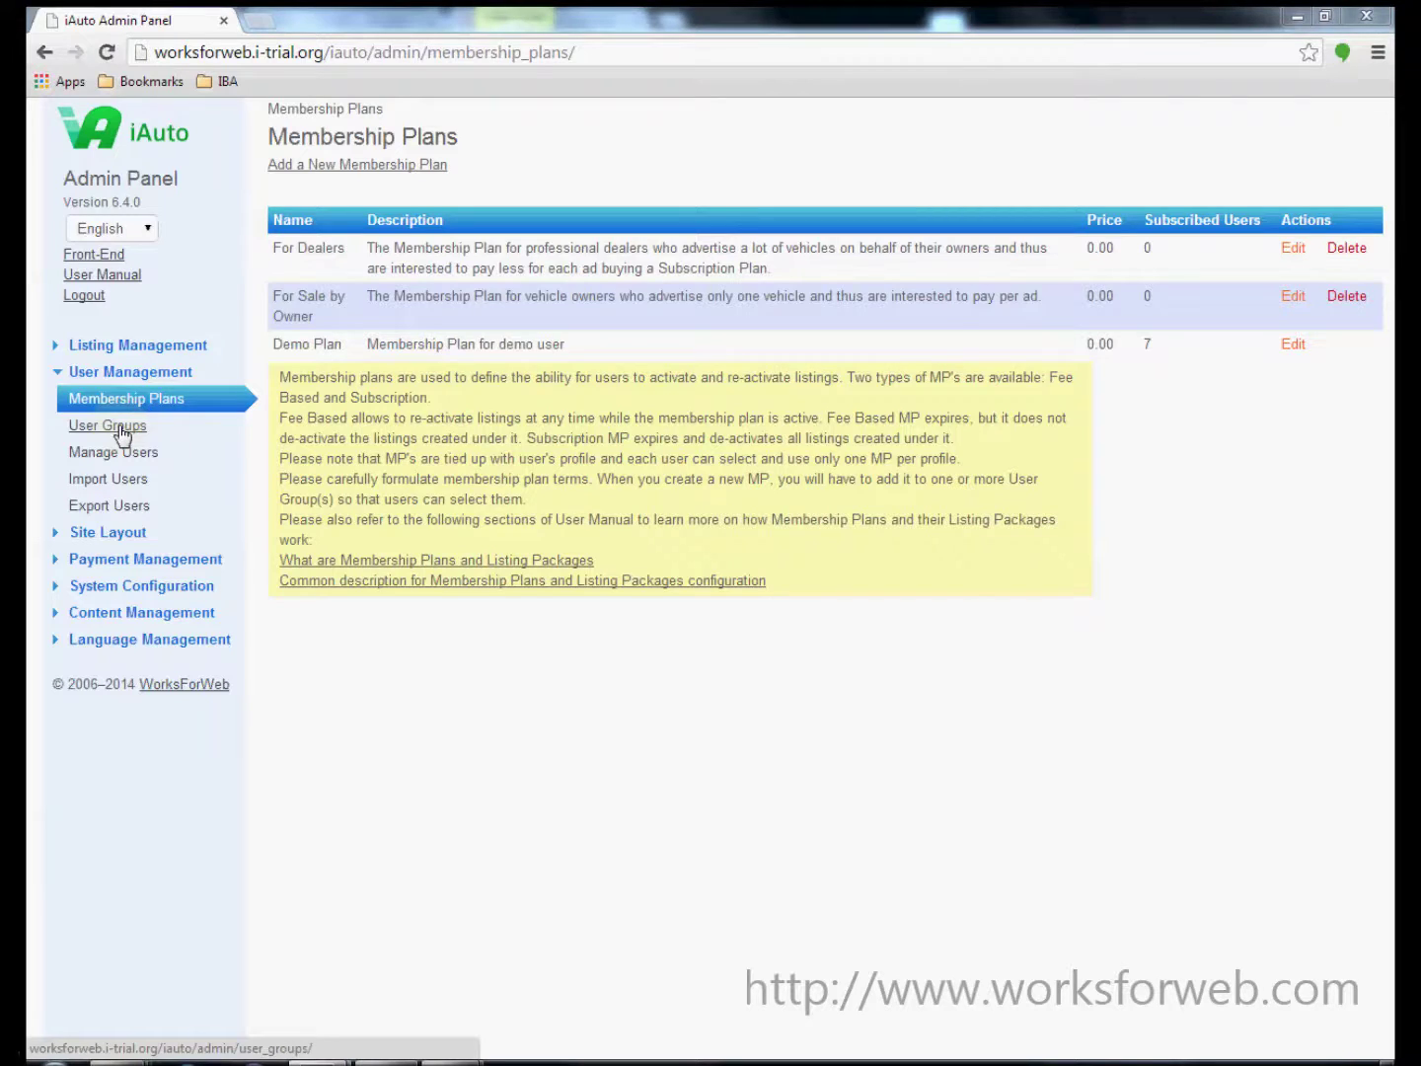
View the user groups and the list of users, showing the available actions for the first user
{"action": "left_click", "coordinate": [122, 430]}
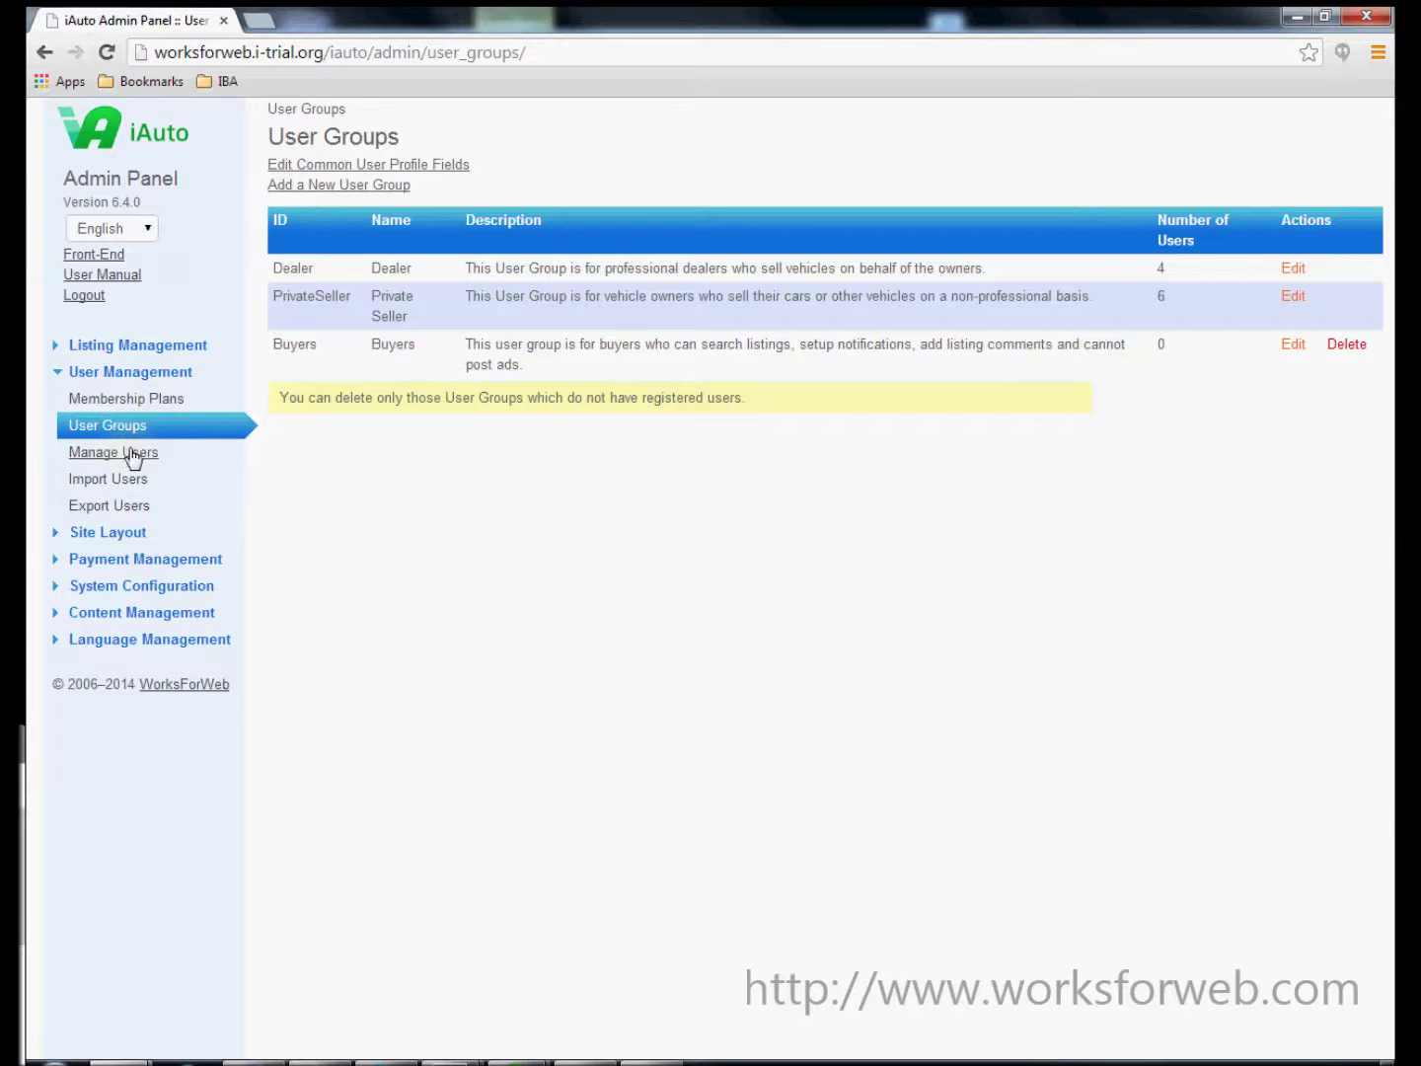
{"action": "left_click", "coordinate": [132, 458]}
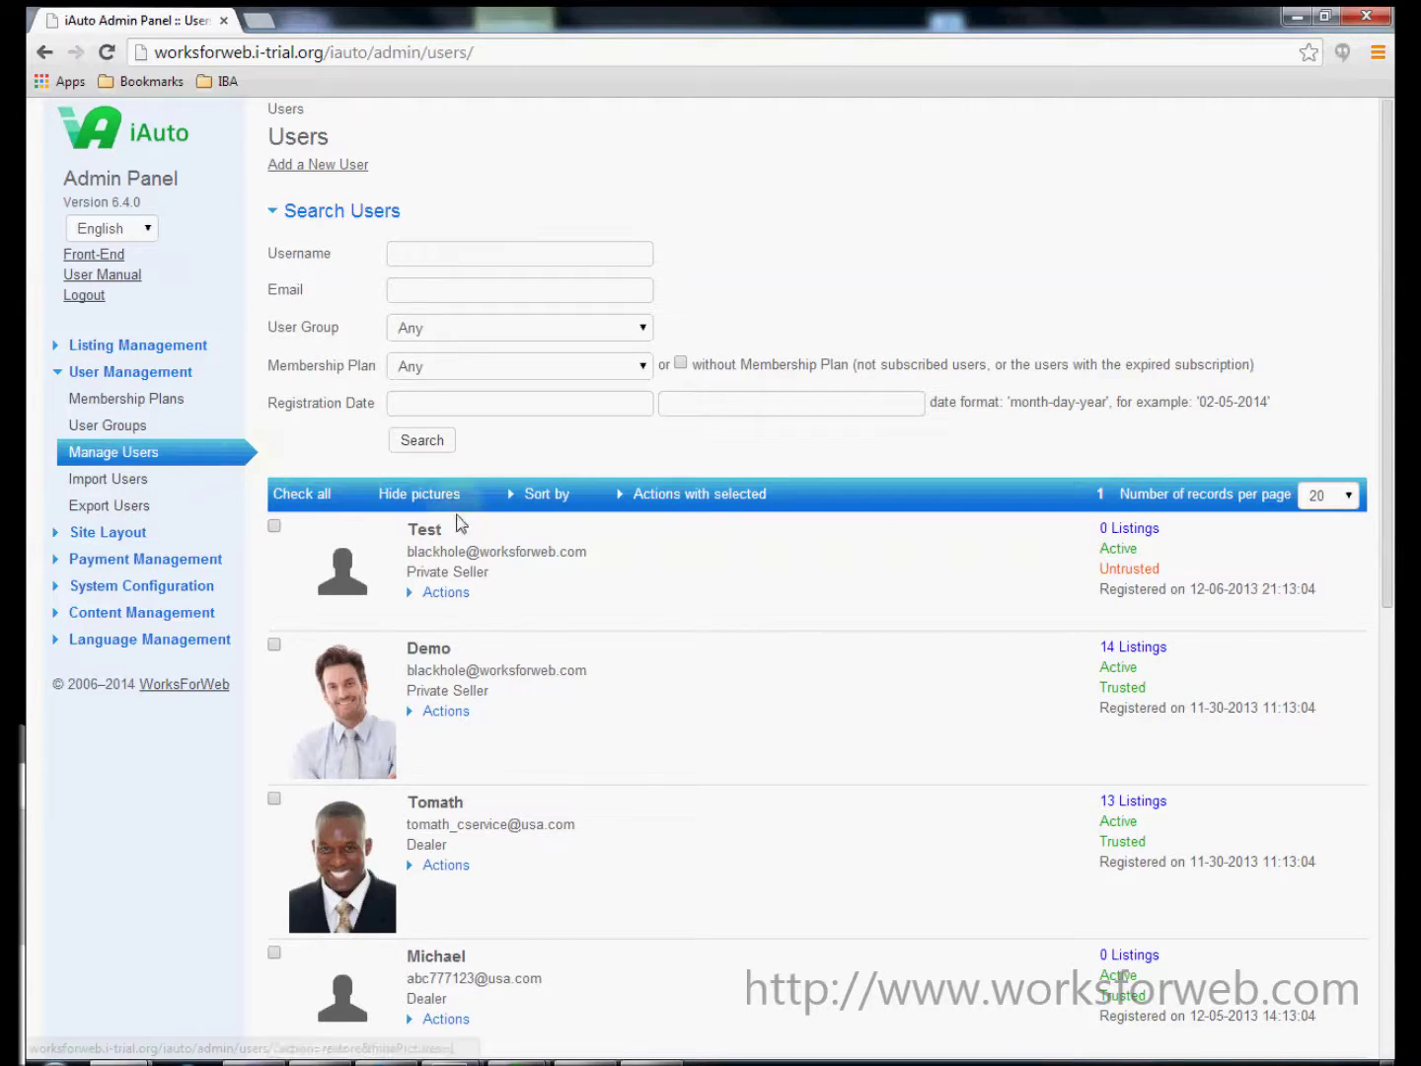
{"action": "left_click", "coordinate": [447, 592]}
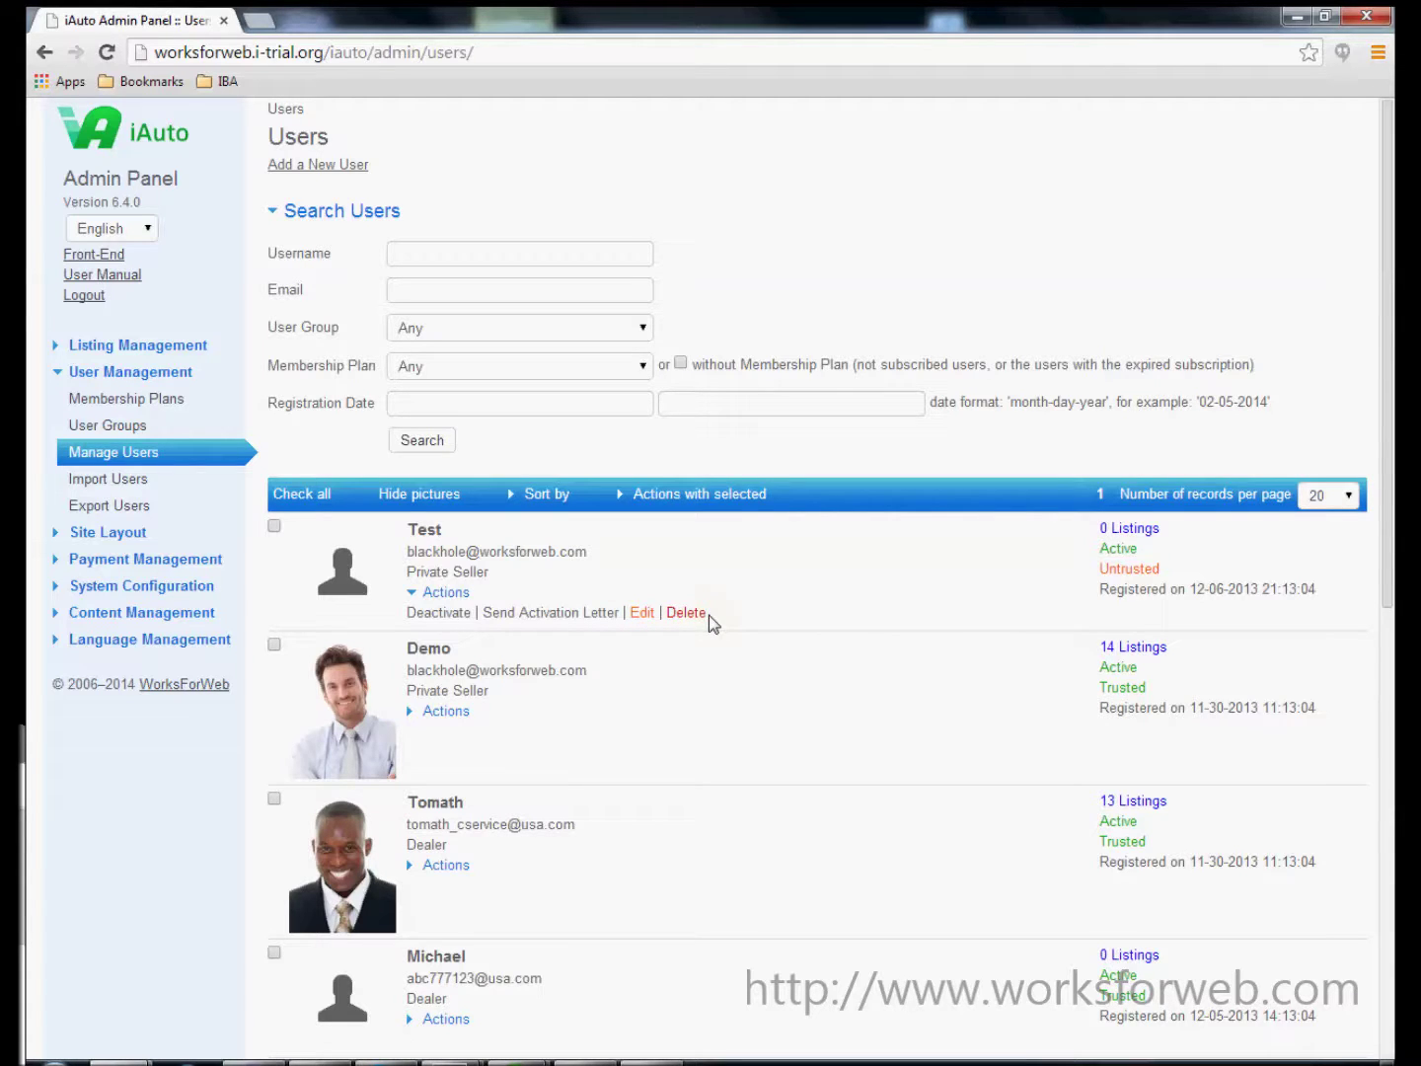
Review the Import Users form, including its file type choices and import control
{"action": "left_click", "coordinate": [107, 482]}
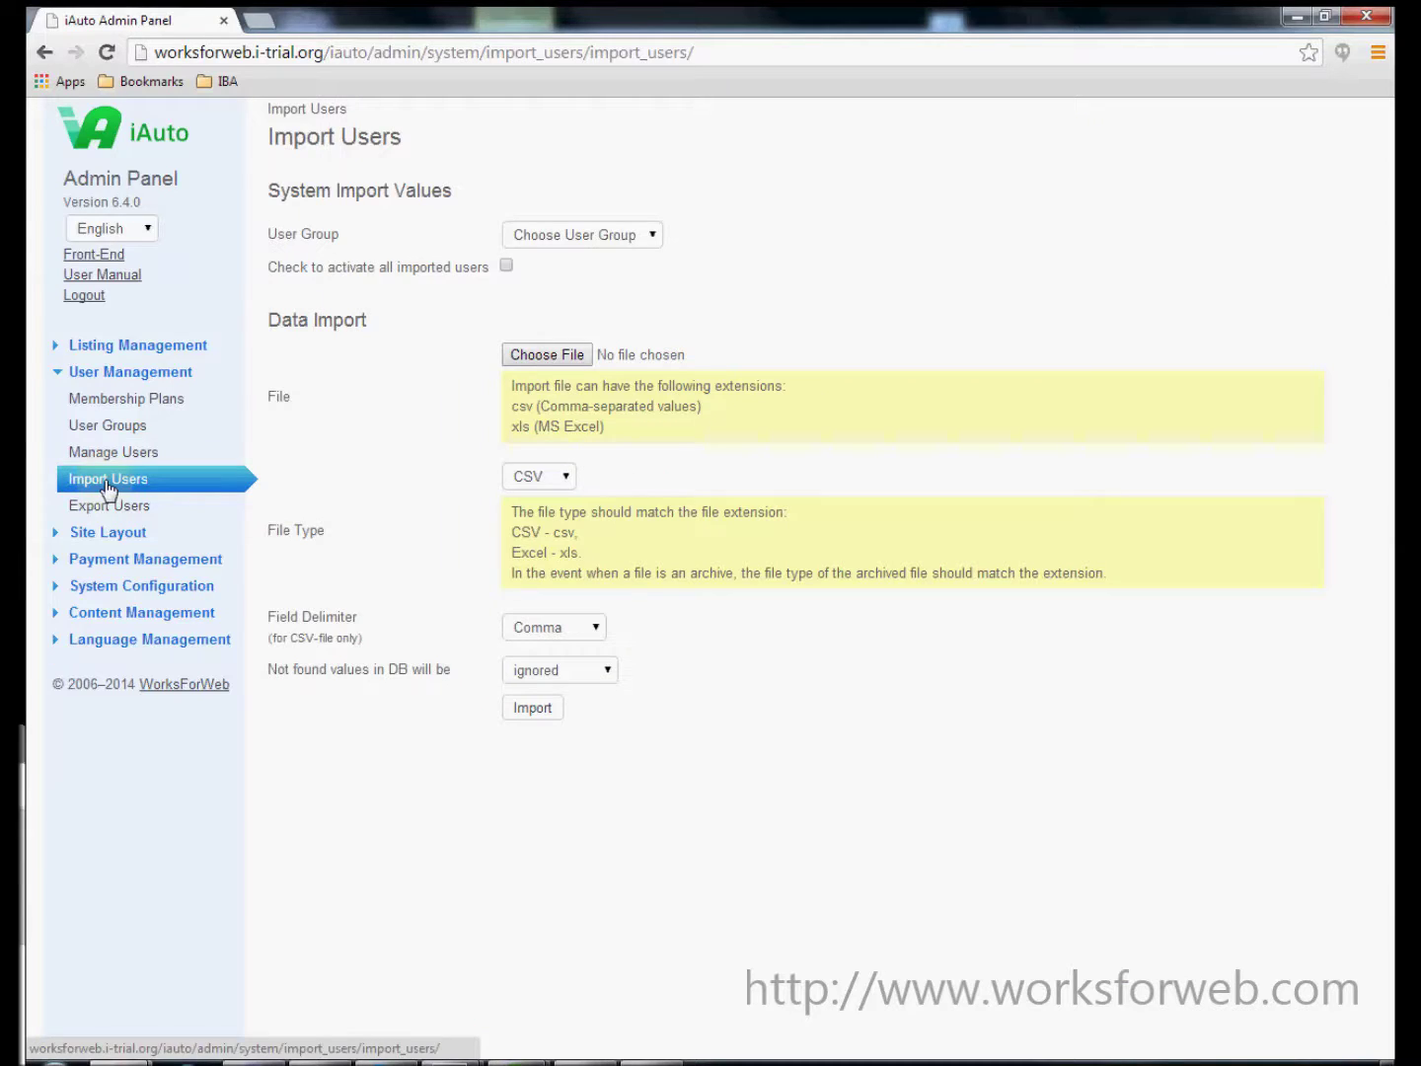
{"action": "left_click", "coordinate": [533, 478]}
{"action": "left_click", "coordinate": [541, 482]}
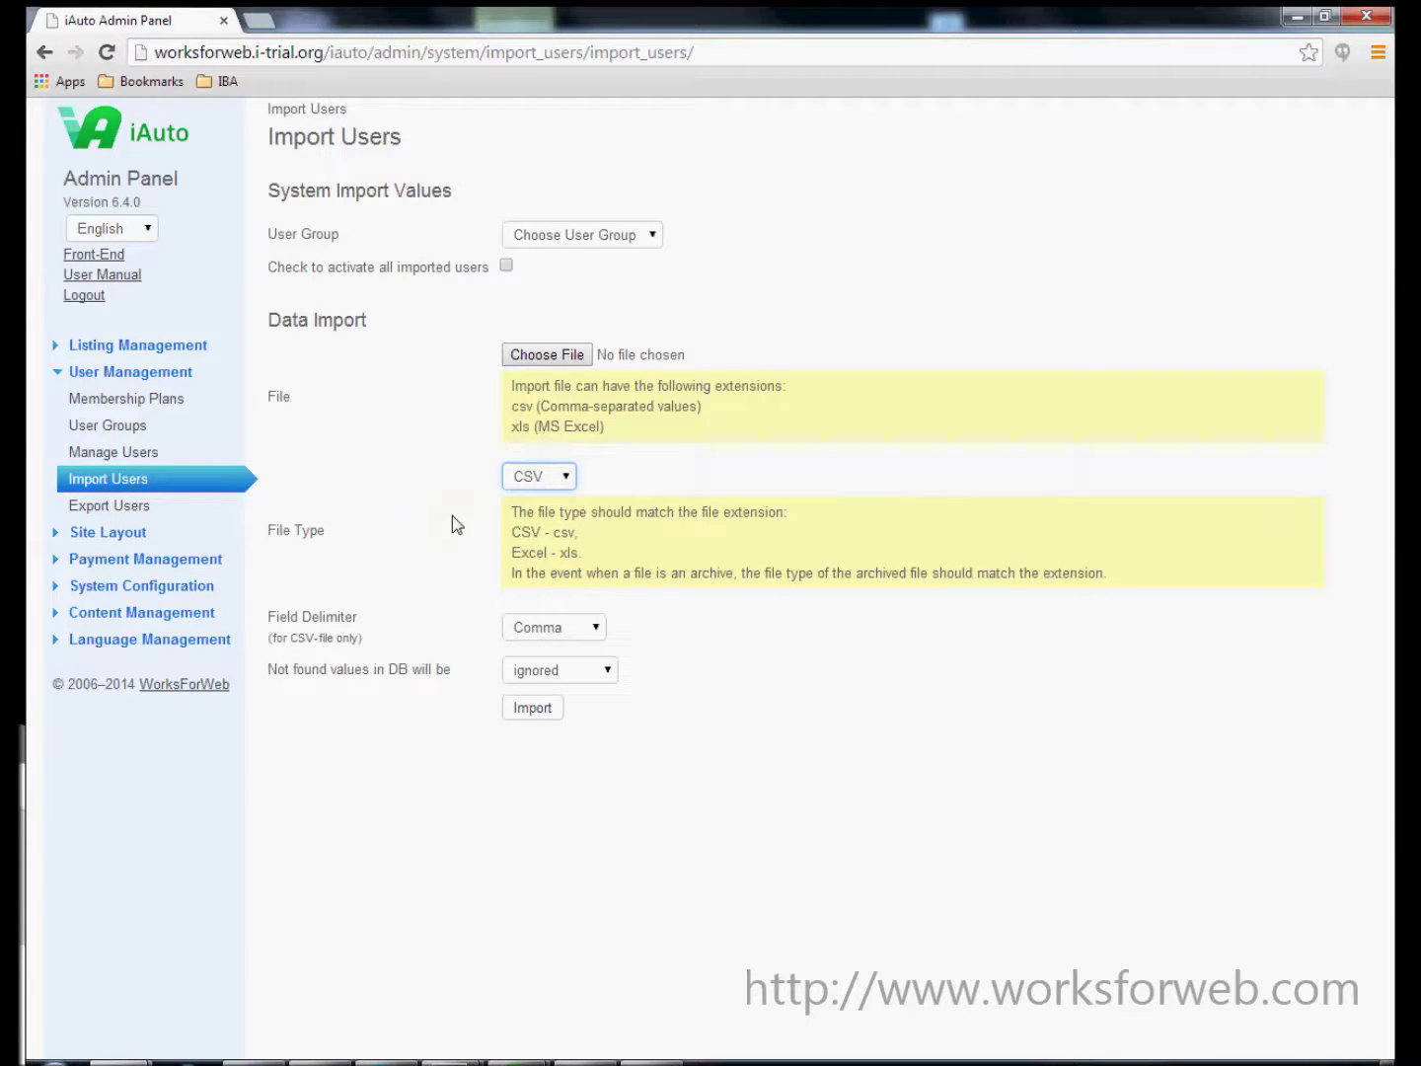
{"action": "left_click", "coordinate": [533, 709]}
Configure a user export for the Private Seller group with the ID, Registration Date and Last Name properties
{"action": "left_click", "coordinate": [93, 511]}
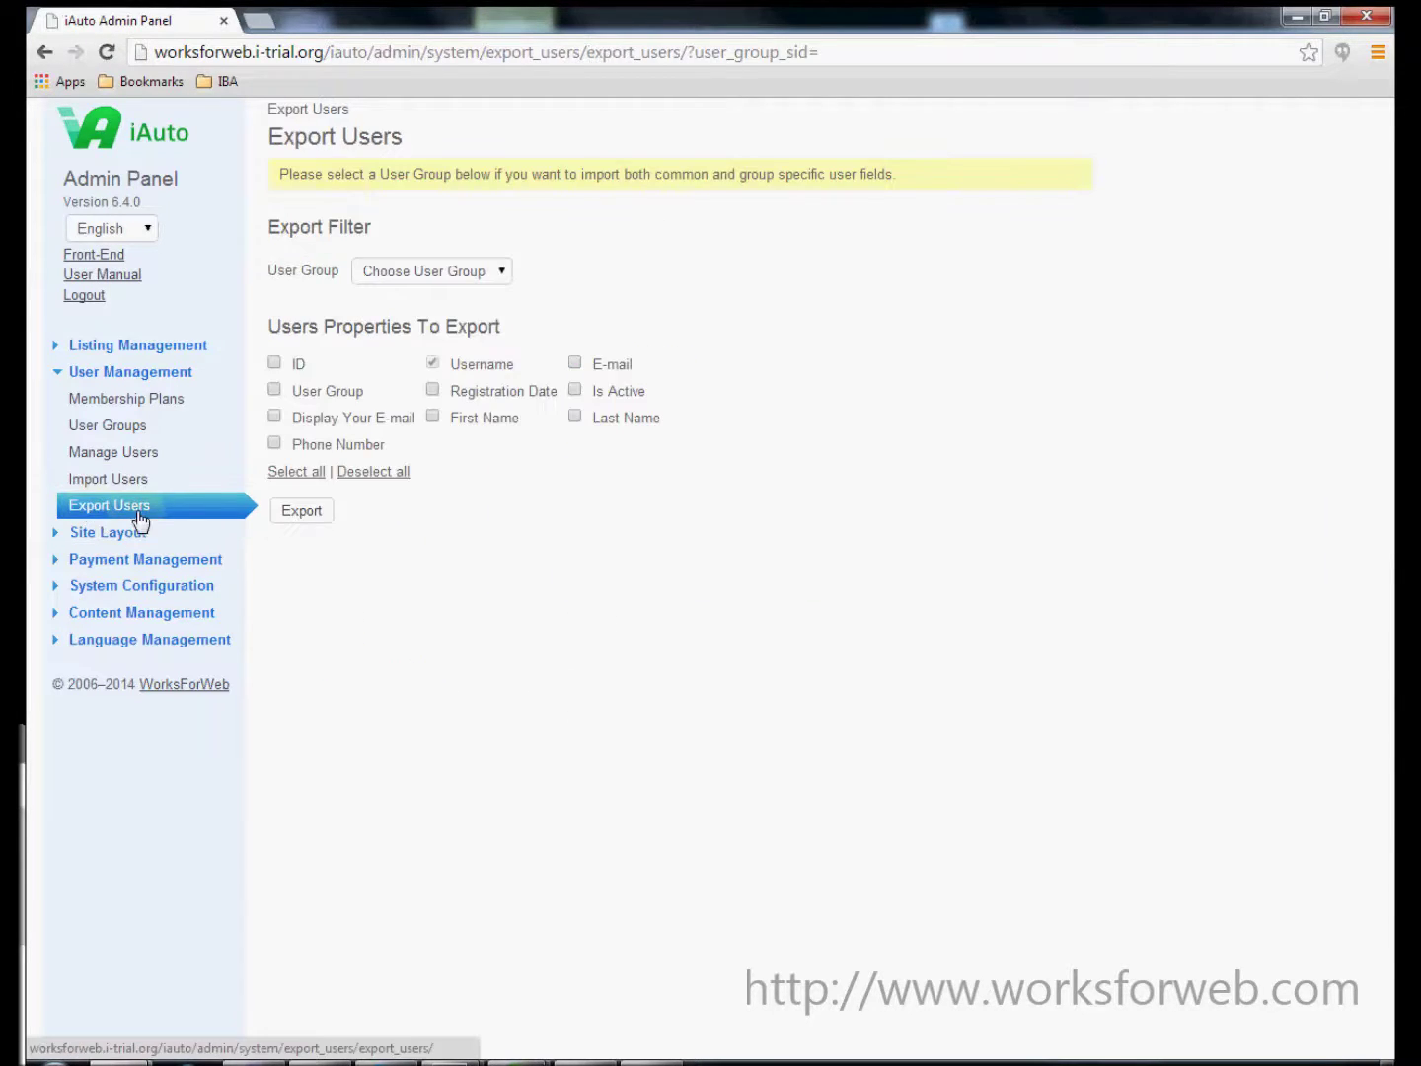
{"action": "left_click", "coordinate": [411, 274]}
{"action": "left_click", "coordinate": [411, 274]}
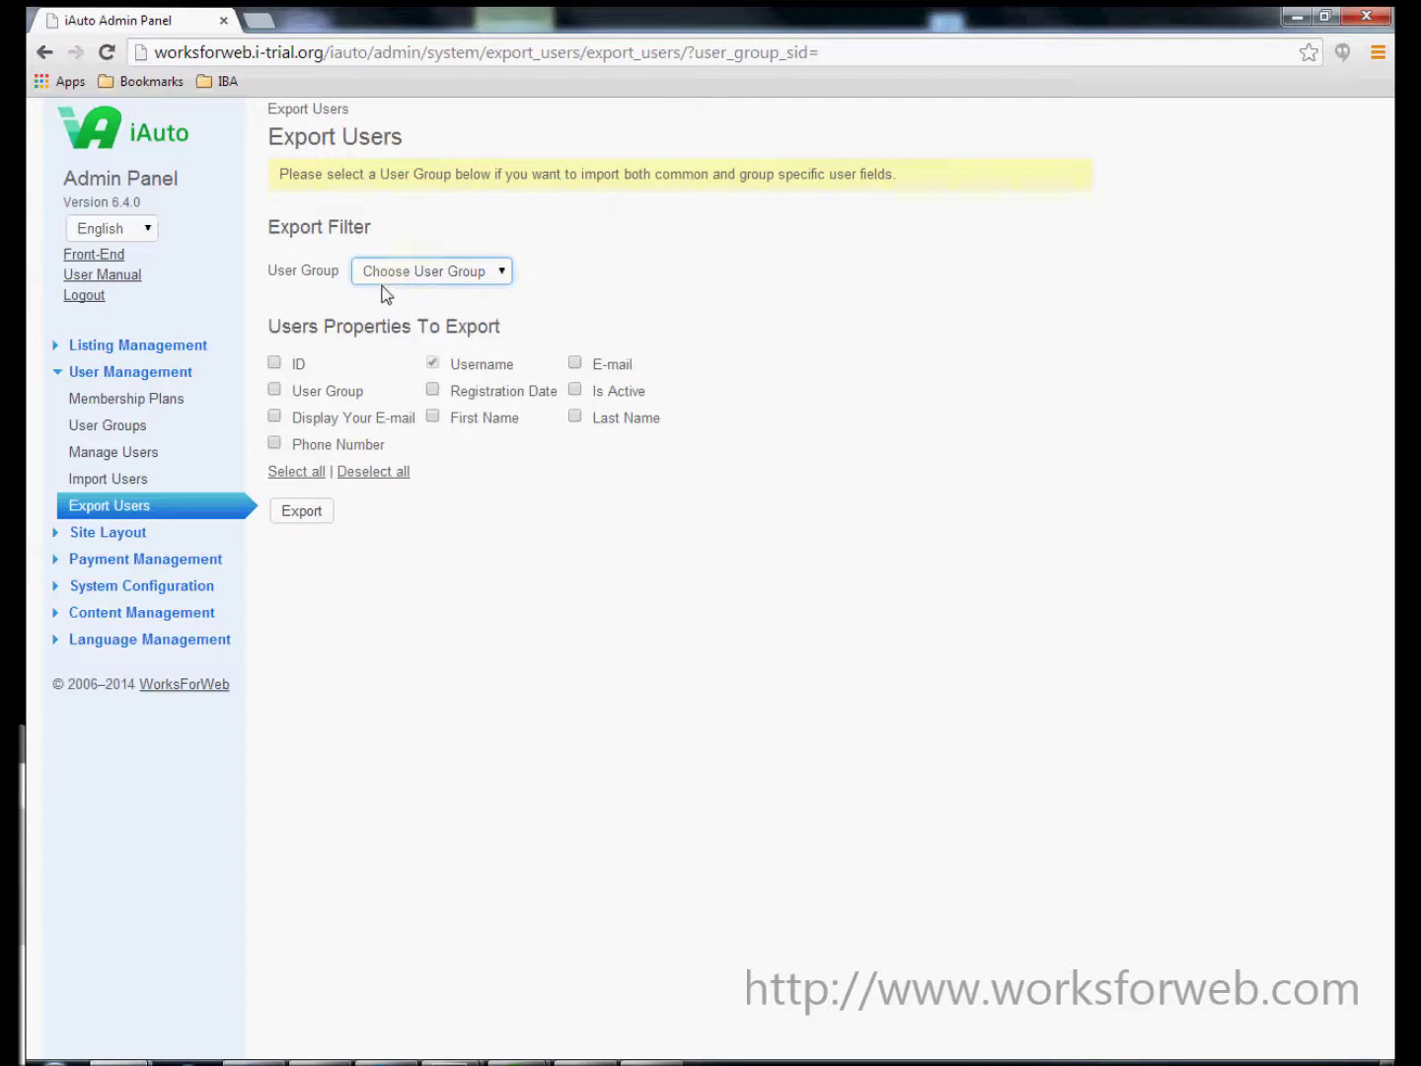
{"action": "left_click", "coordinate": [399, 272]}
{"action": "left_click", "coordinate": [401, 309]}
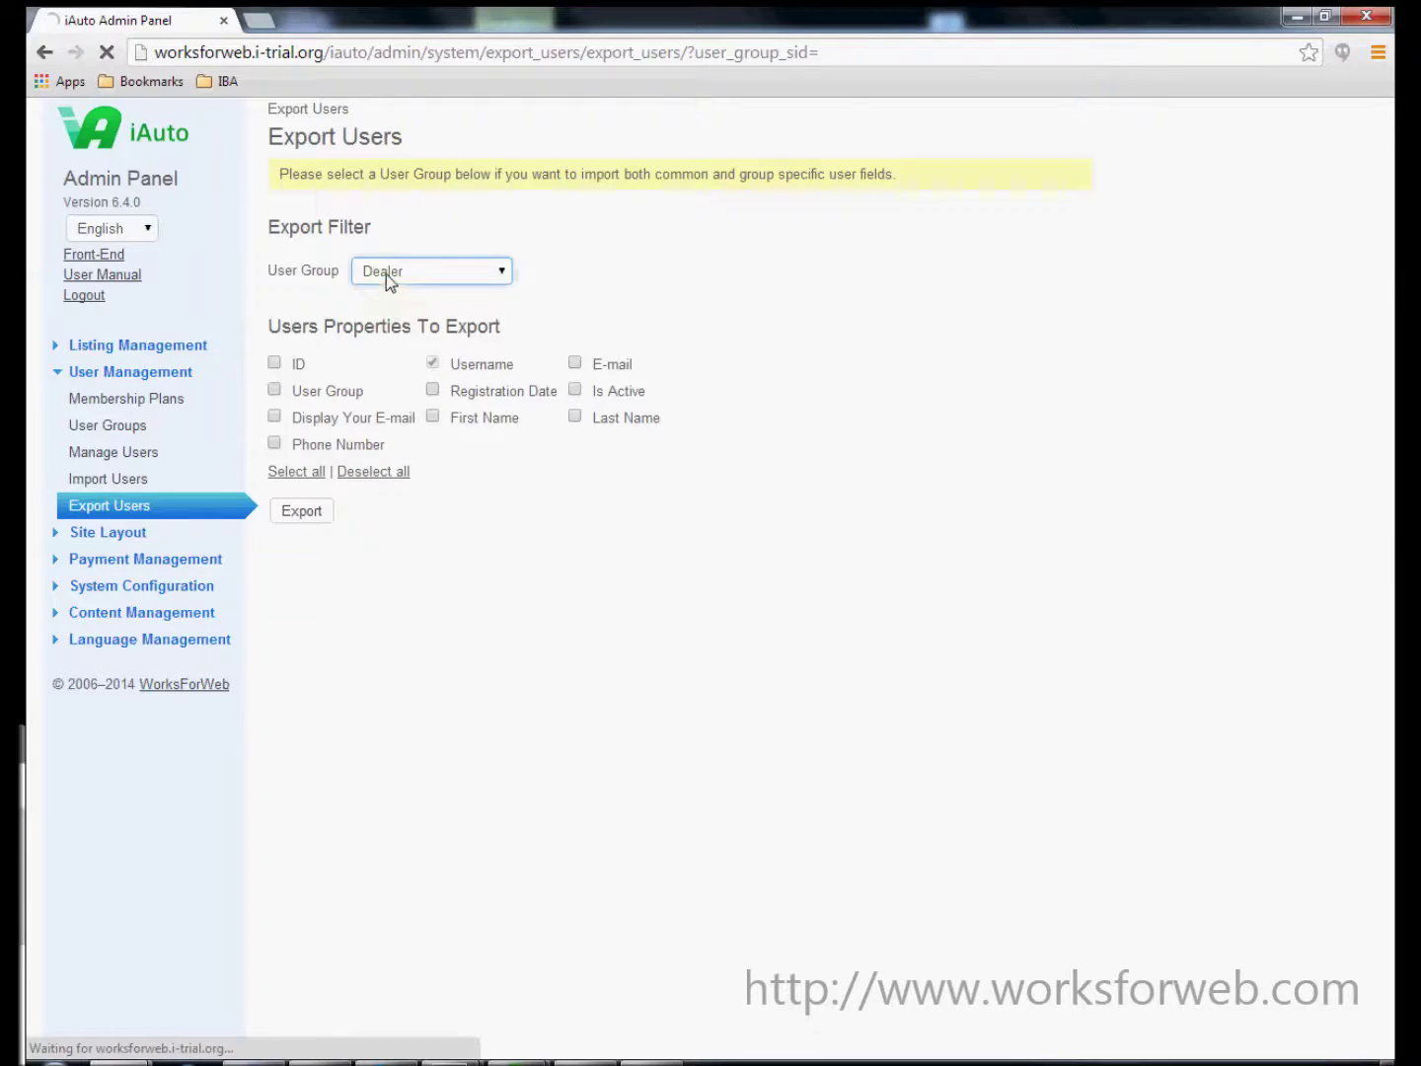
{"action": "left_click", "coordinate": [389, 277]}
{"action": "left_click", "coordinate": [393, 327]}
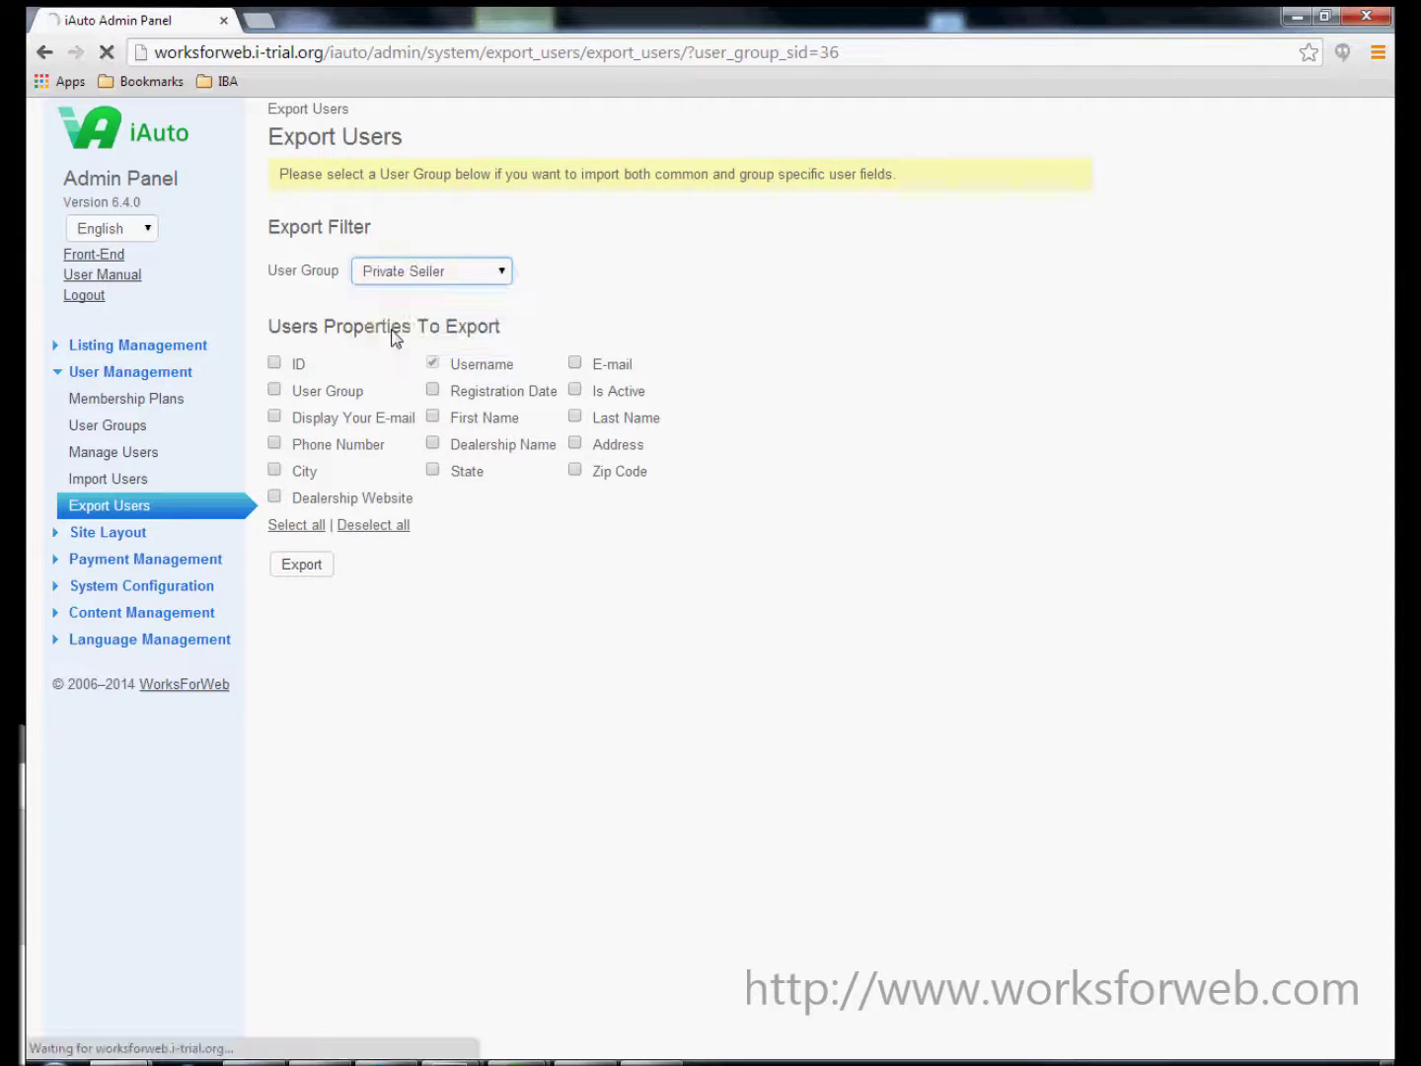
{"action": "left_click", "coordinate": [273, 363]}
{"action": "left_click", "coordinate": [434, 390]}
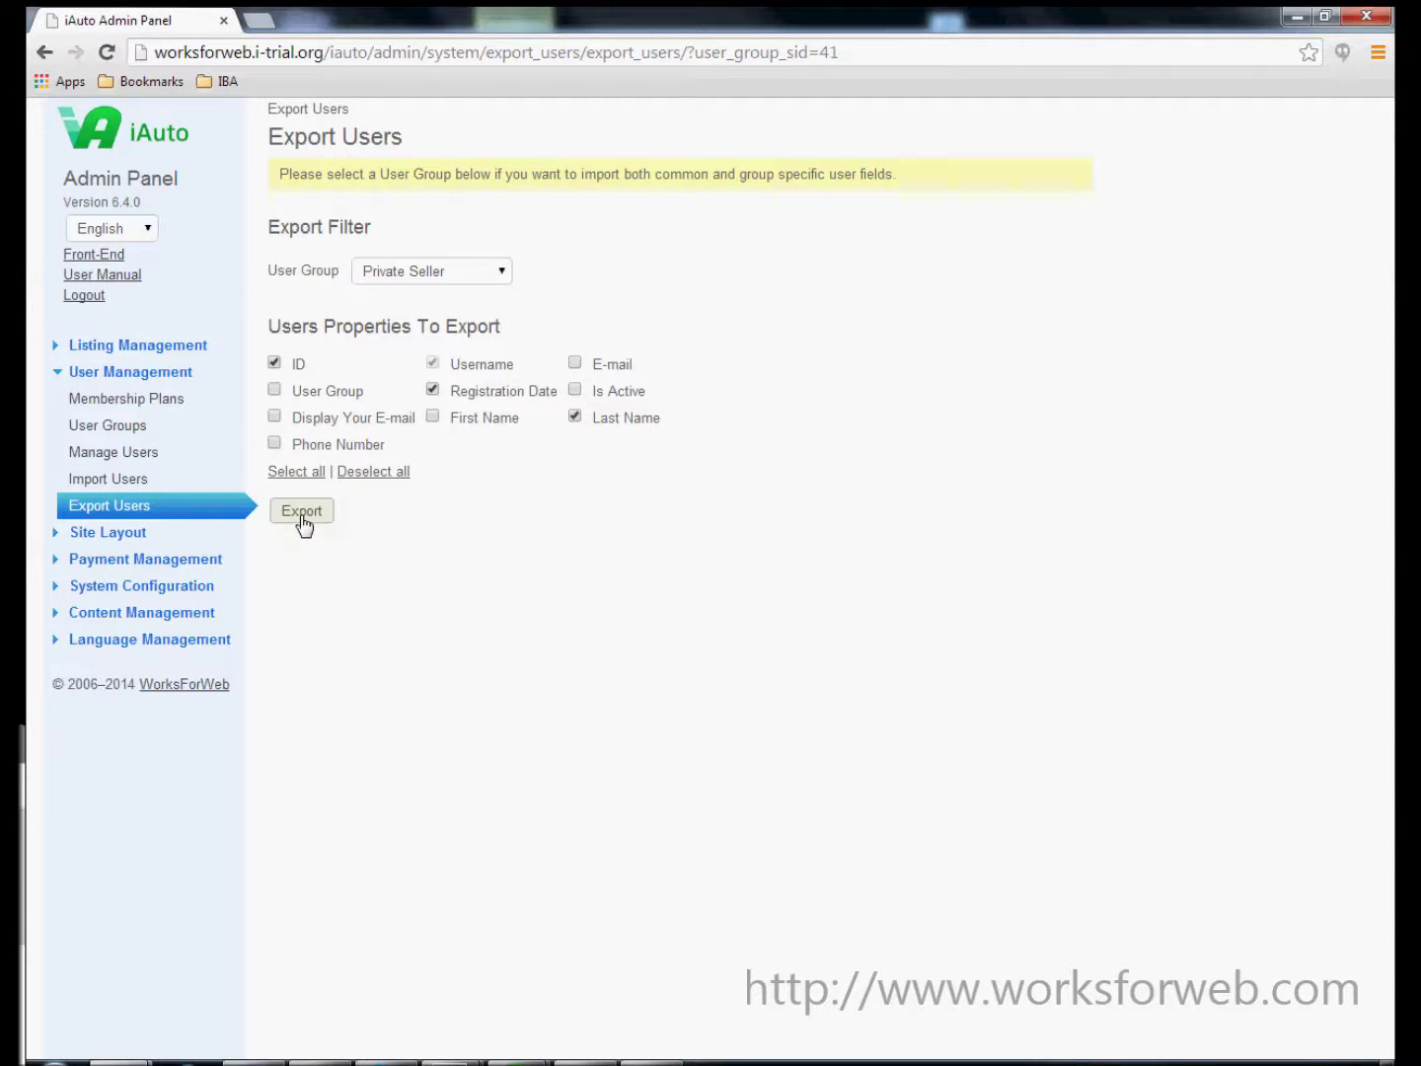
Return to the Import Users page
{"action": "left_click", "coordinate": [117, 481]}
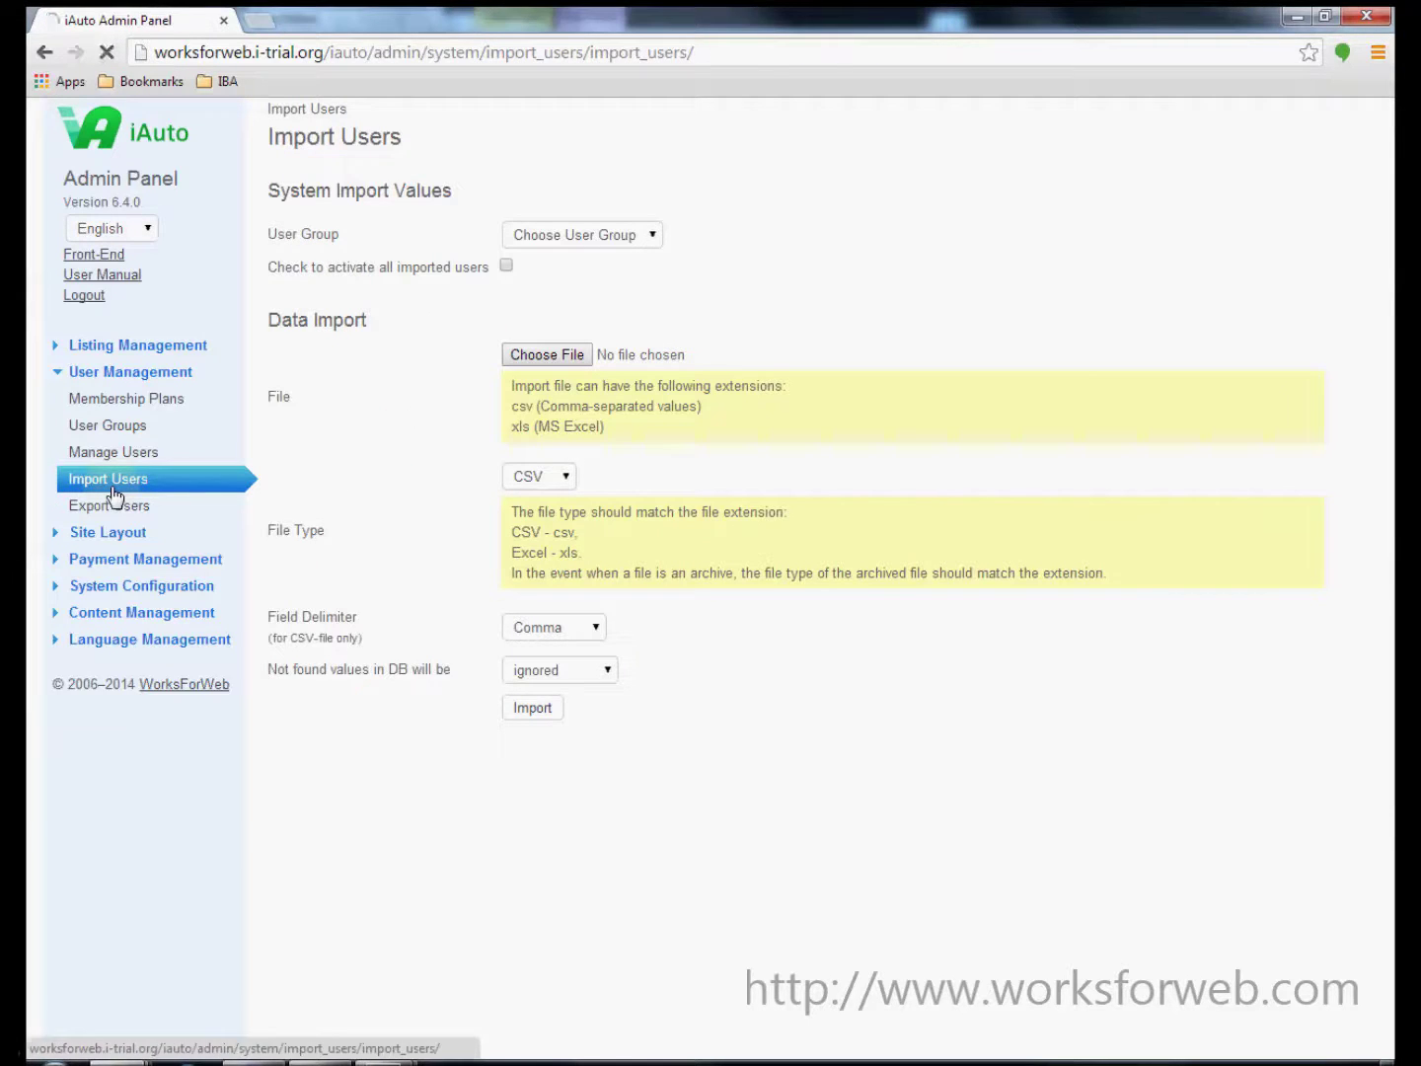